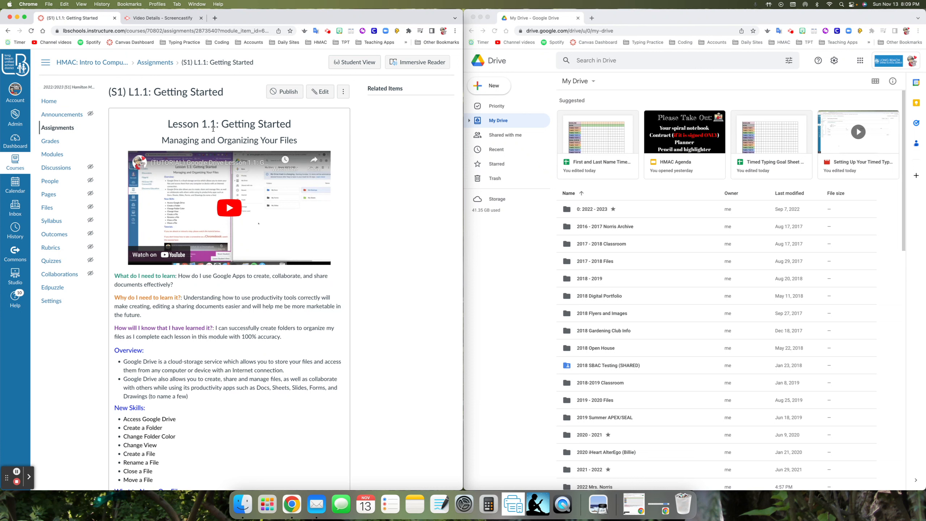
Review the Lesson 1.1 page: the learning question, overview, New Skills list, and required folder, screenshot and Google Doc names
left_click_drag(178, 276, 179, 285)
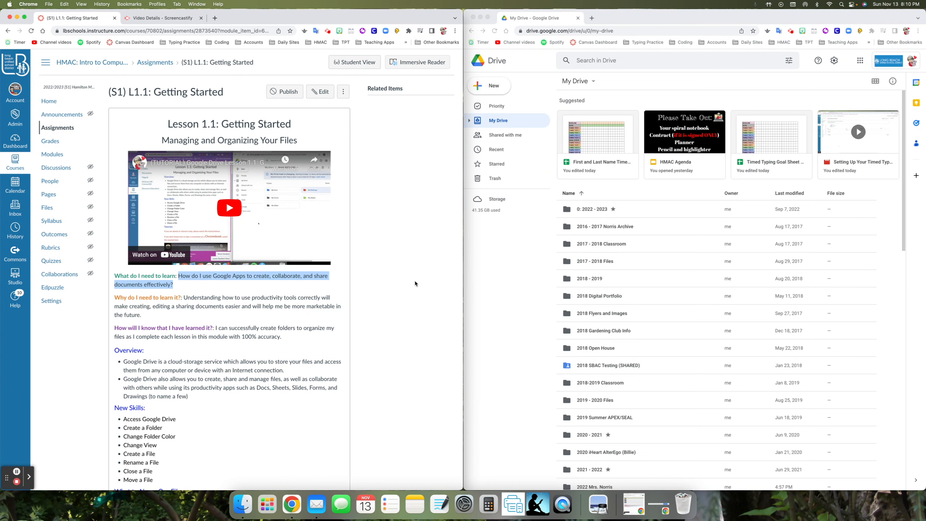
left_click_drag(124, 387, 196, 404)
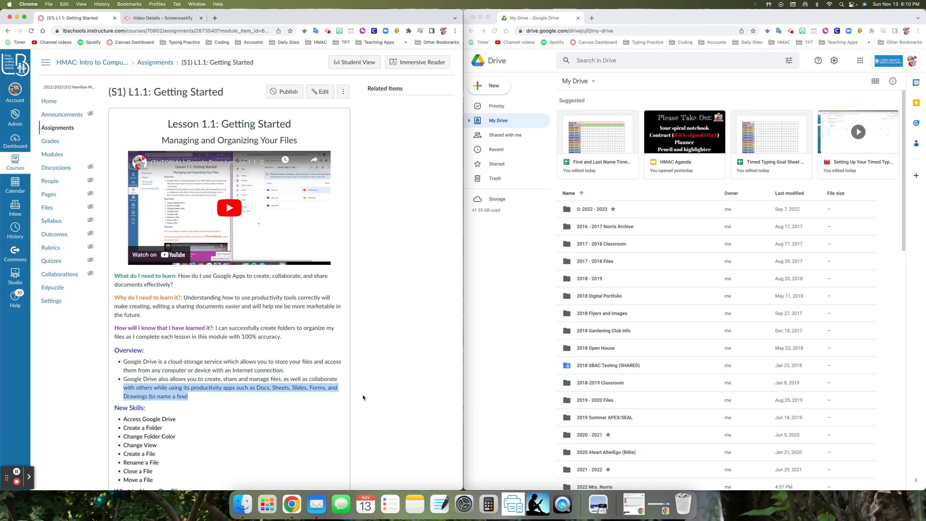
scroll(204, 425, "down", 2)
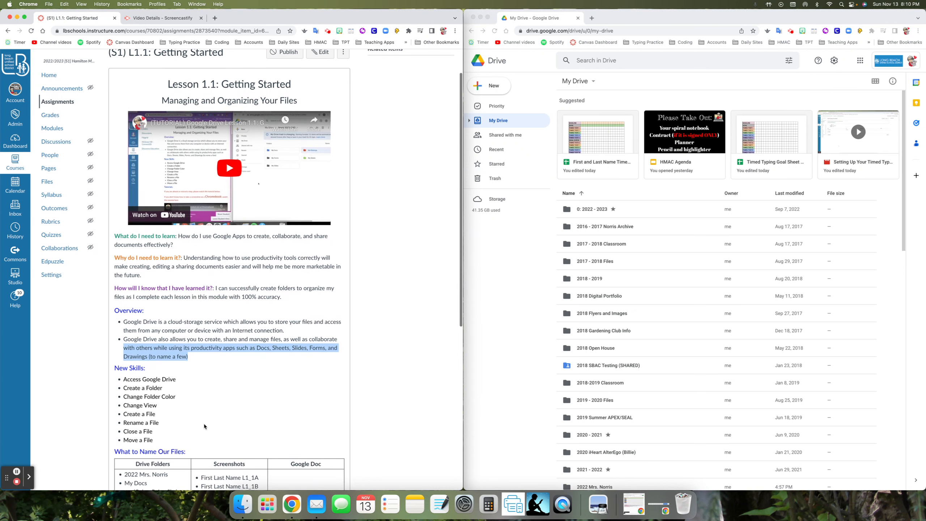
scroll(201, 411, "down", 2)
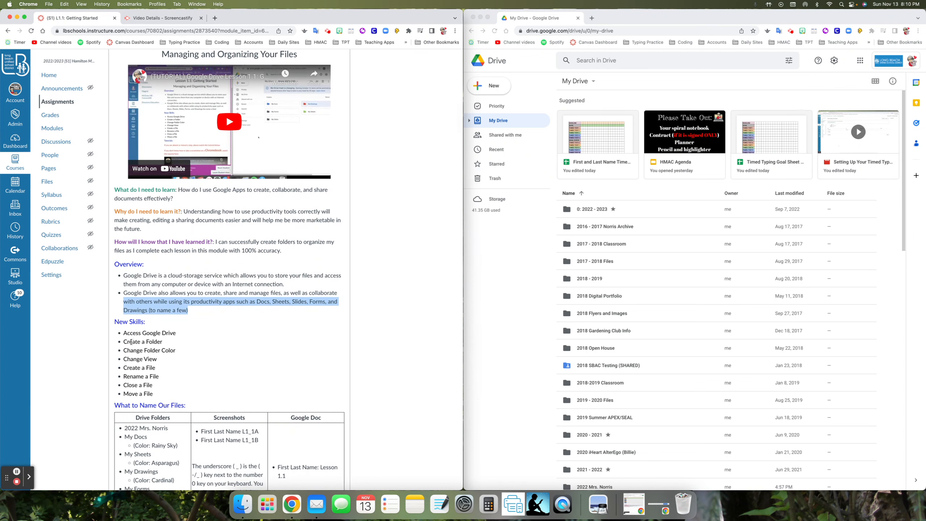
left_click_drag(124, 333, 208, 391)
left_click(208, 391)
scroll(203, 400, "down", 3)
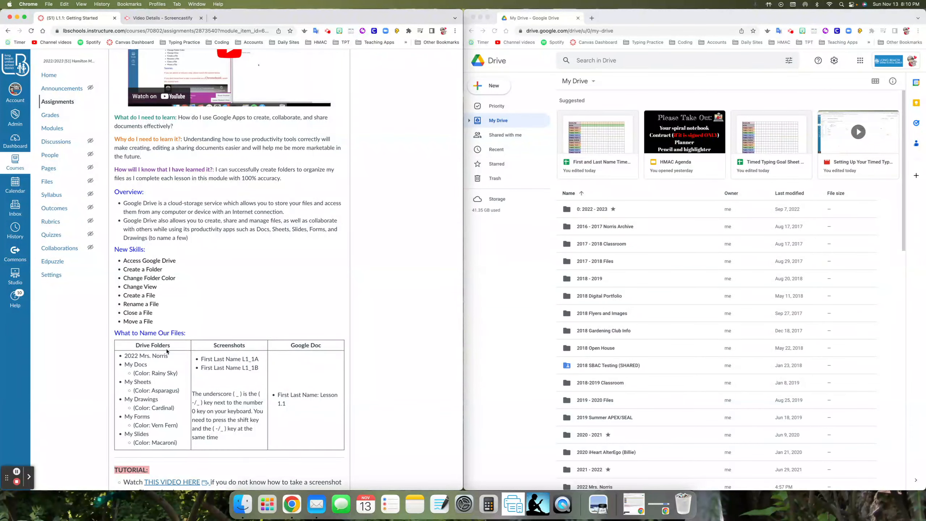
left_click_drag(125, 355, 169, 367)
left_click_drag(202, 360, 263, 372)
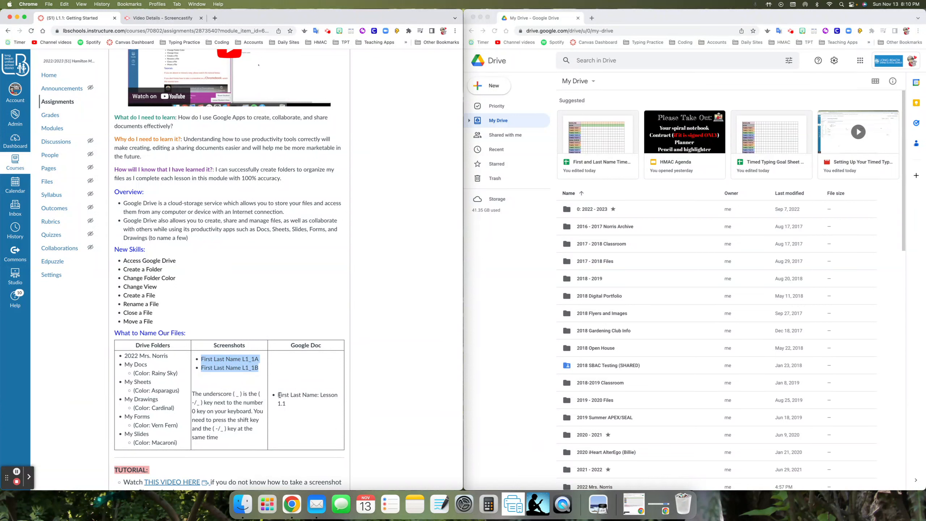
left_click_drag(279, 395, 287, 404)
left_click(366, 374)
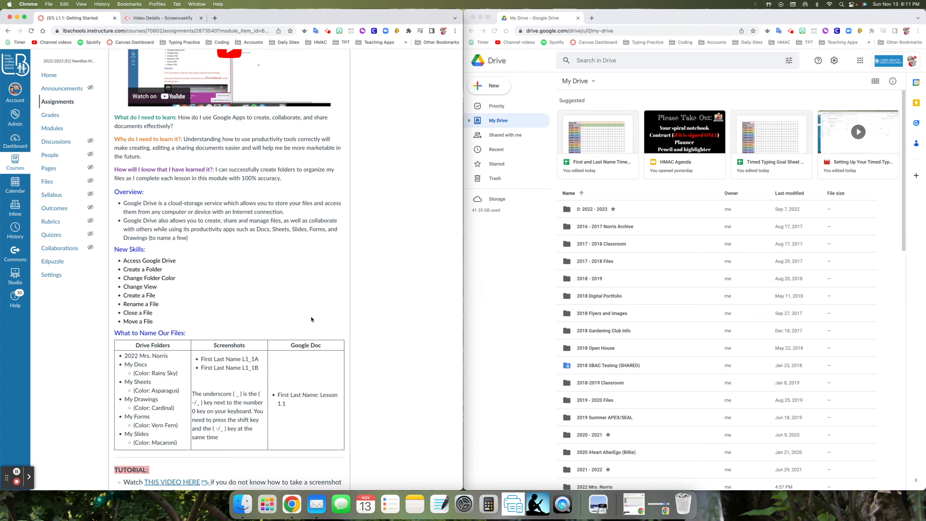
scroll(376, 341, "up", 5)
Switch to Google Drive and open the teacher's 2022 class folder in My Drive
left_click(480, 288)
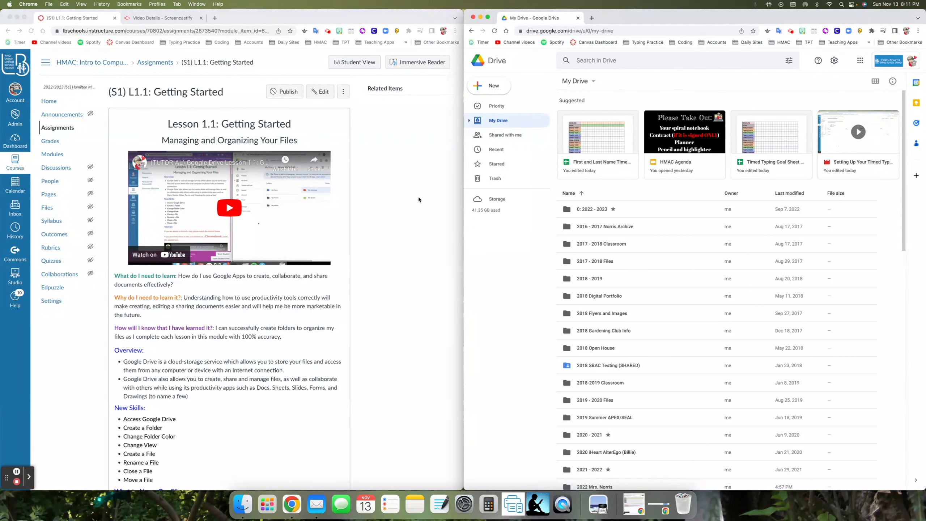
scroll(596, 352, "down", 3)
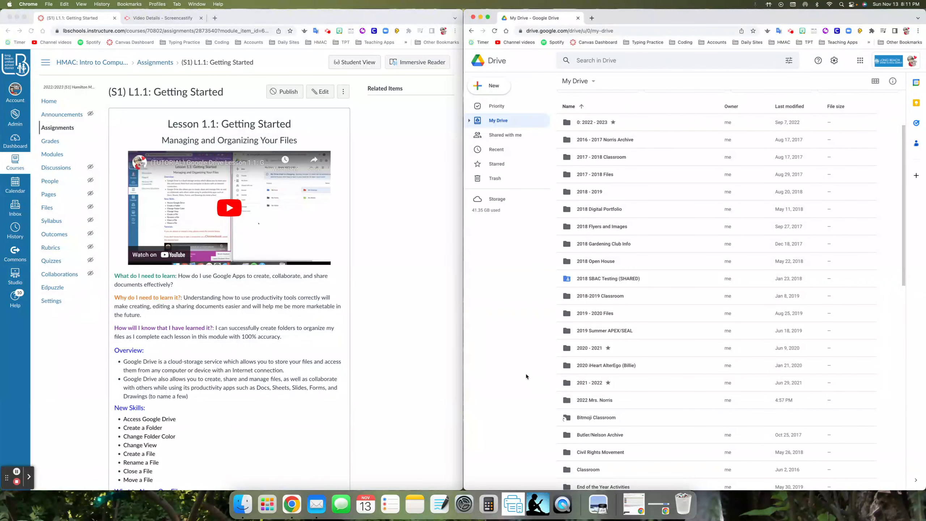
left_click(479, 90)
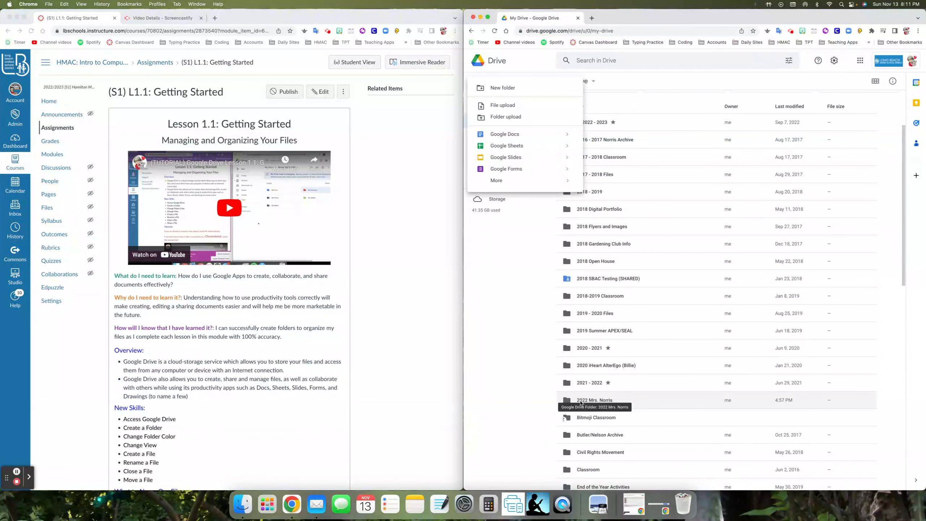
left_click(529, 329)
double_click(572, 399)
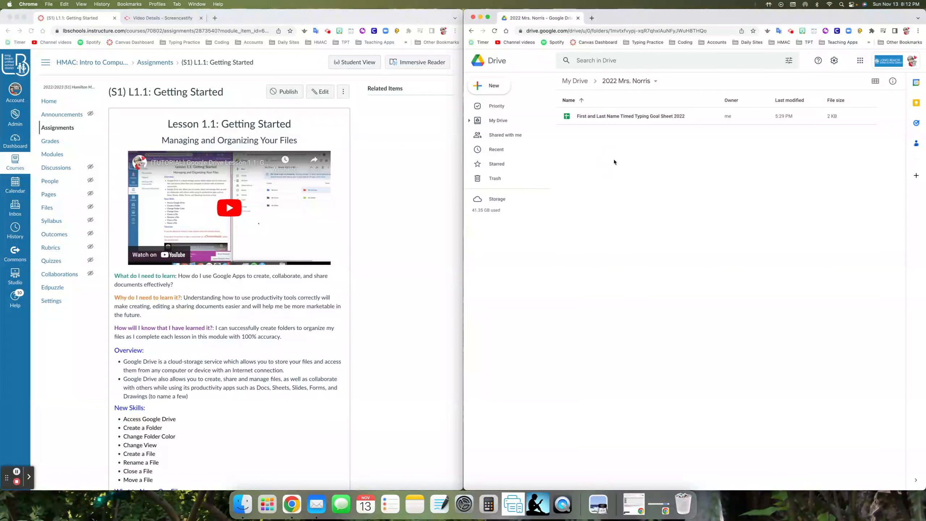
right_click(605, 150)
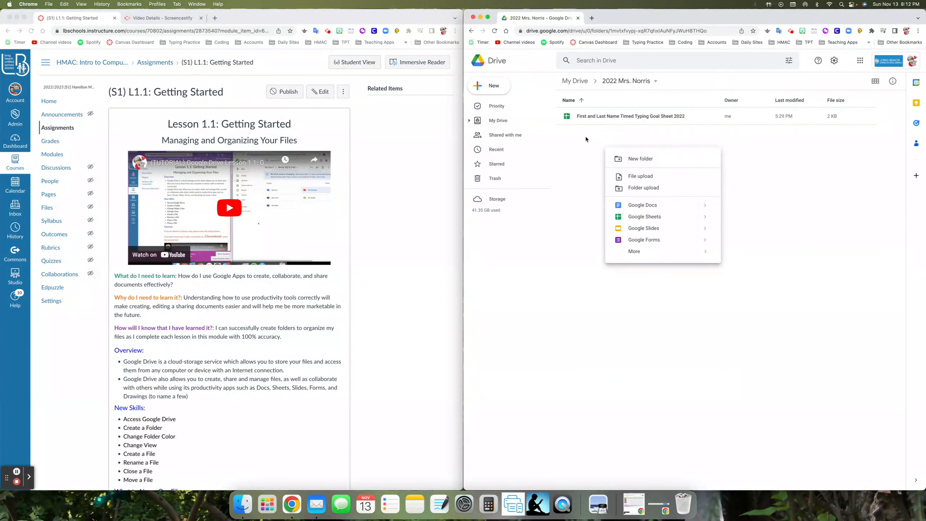
left_click(564, 133)
right_click(568, 131)
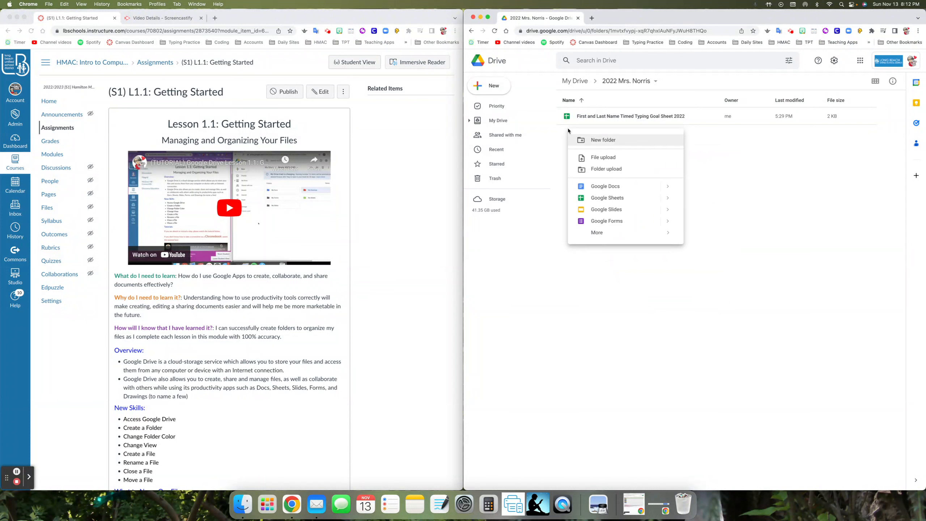
left_click(503, 92)
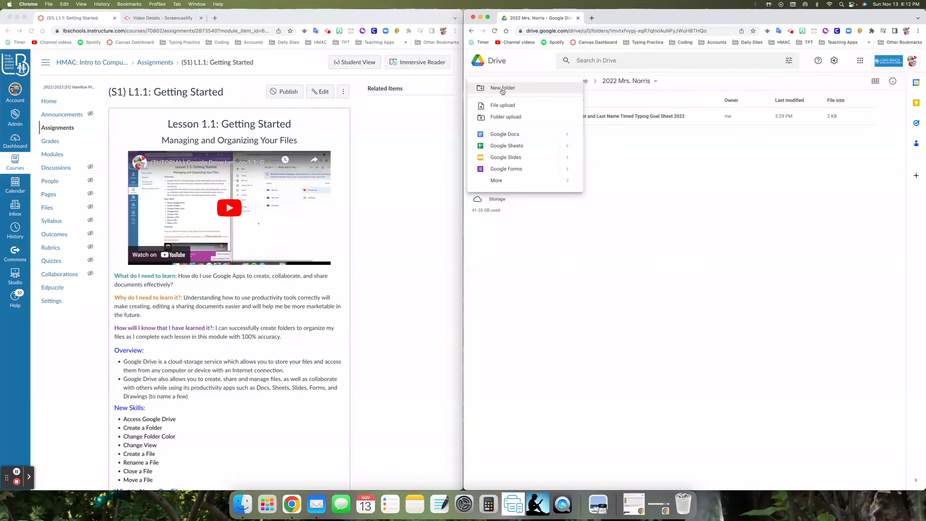
left_click(588, 148)
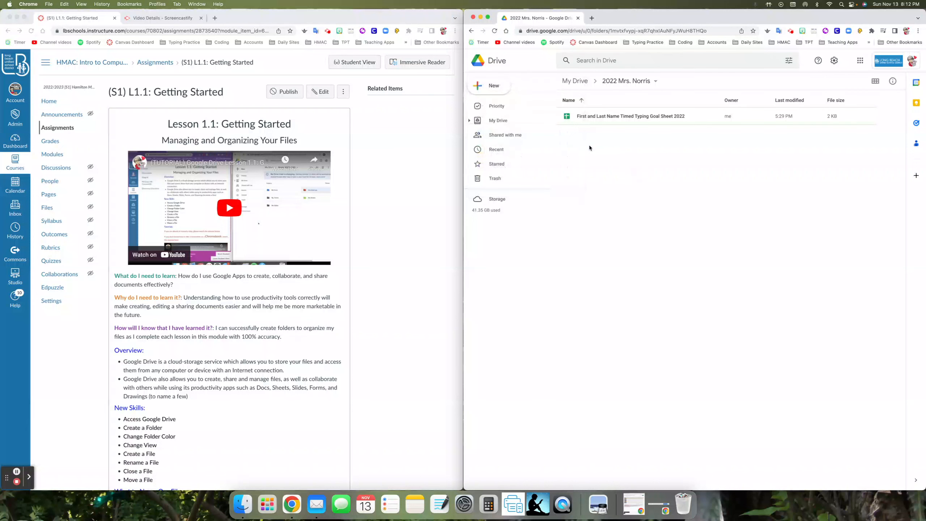
Create a folder named "My Docs" inside the class folder, checking the name against the lesson's Drive Folders list
right_click(588, 148)
left_click(601, 159)
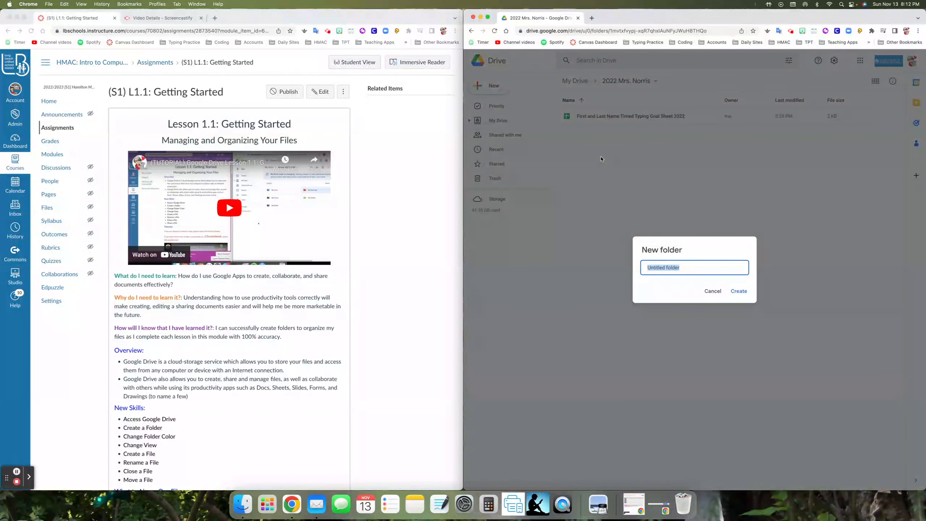
type("My Docs")
scroll(280, 339, "down", 5)
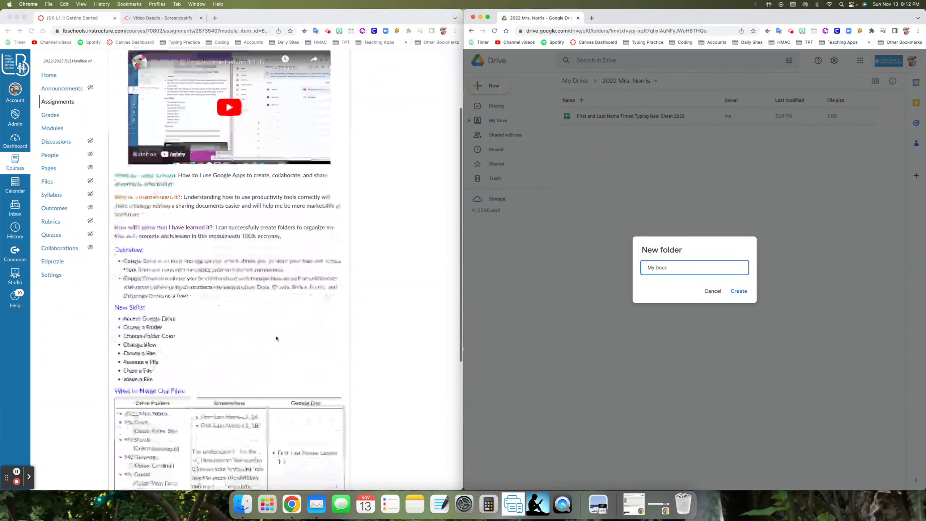
left_click(131, 364)
left_click_drag(126, 363, 148, 363)
left_click(147, 364)
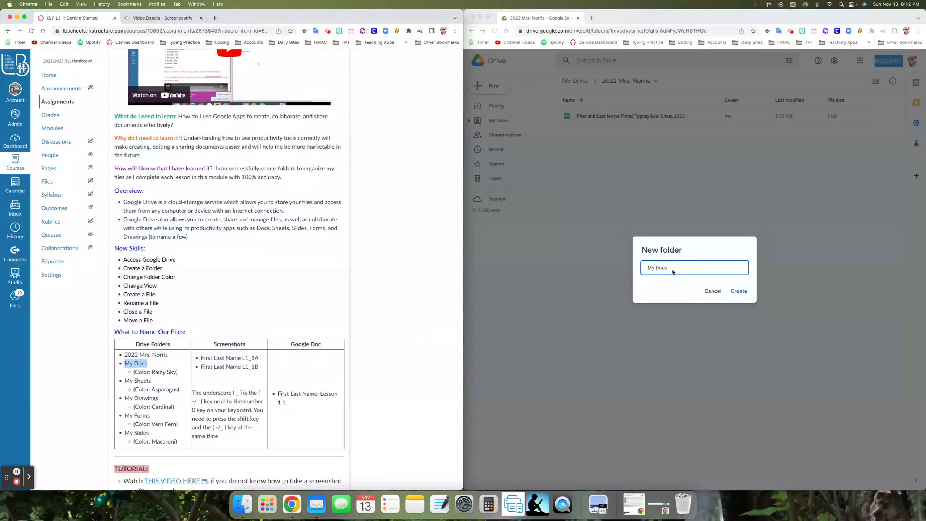
left_click(738, 291)
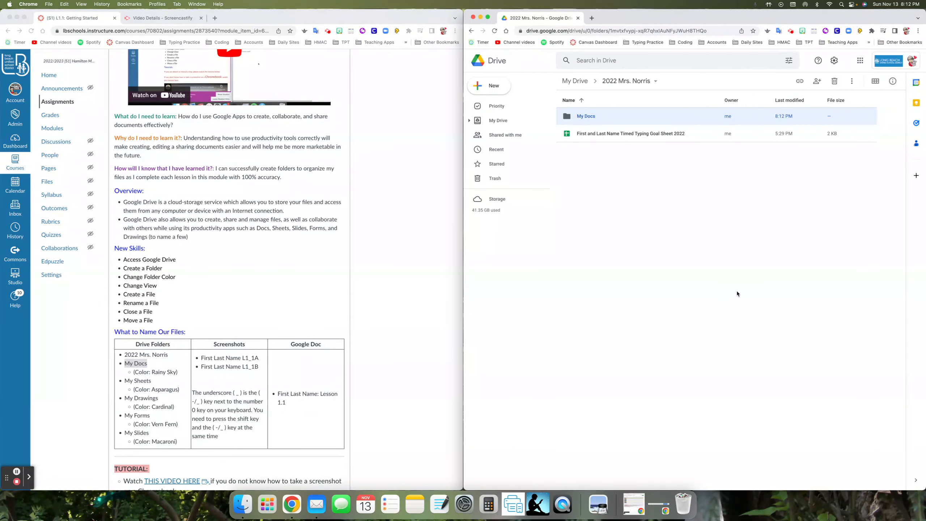
Create a second folder named "My Sheets" in the class folder, following the lesson's Drive Folders list
left_click(138, 380)
left_click_drag(126, 382, 151, 382)
left_click(152, 382)
right_click(607, 208)
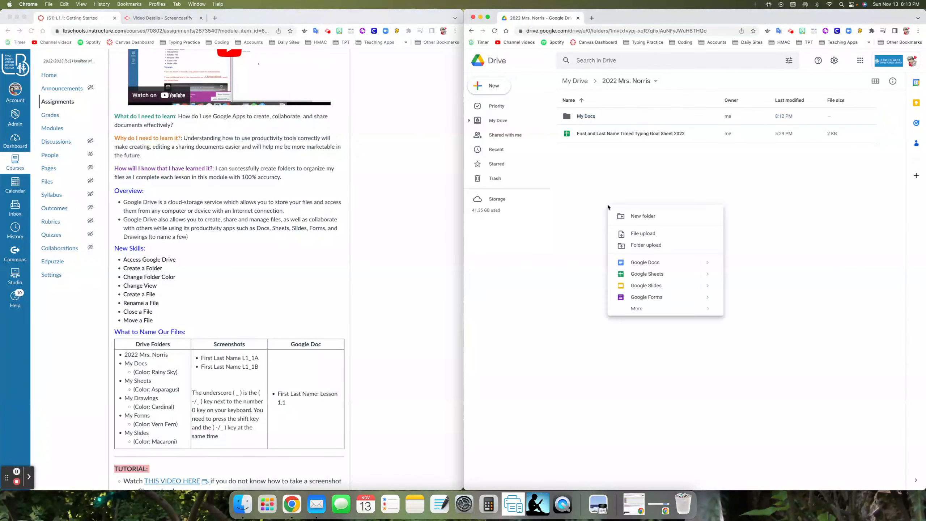
left_click(625, 217)
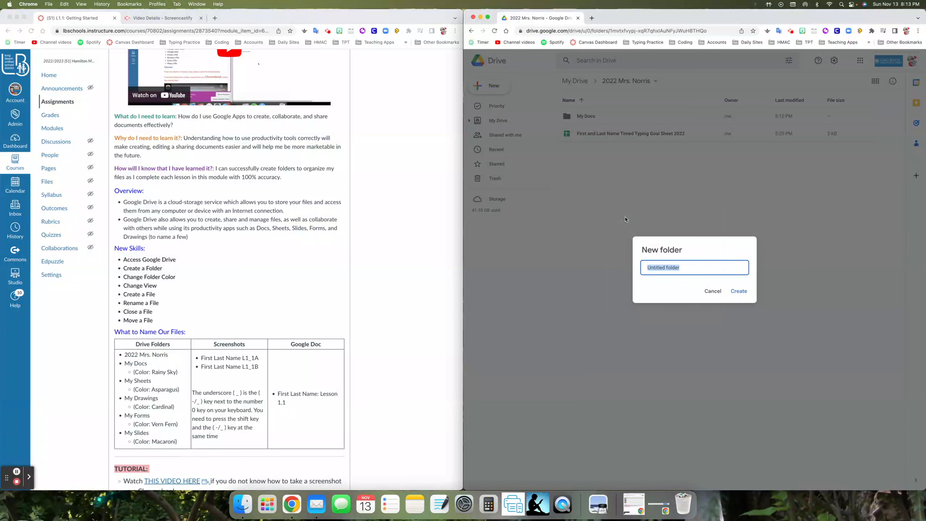
type("My Sheets")
left_click(739, 292)
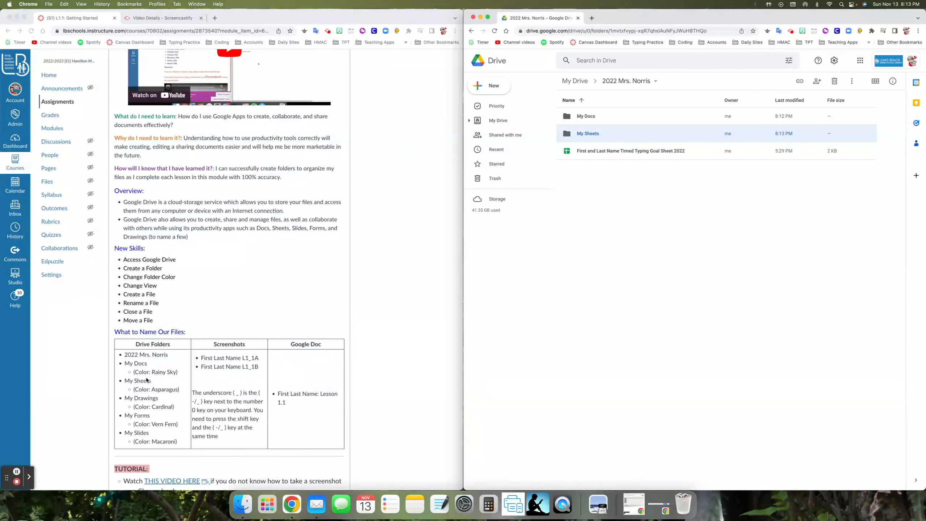
Add a folder named "My Drawings" to the class folder
left_click(124, 356)
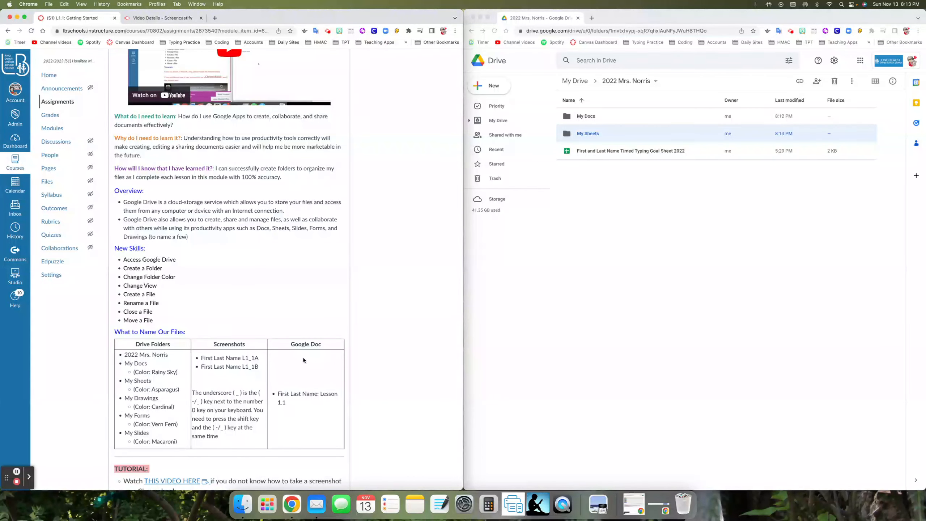
left_click(573, 169)
right_click(573, 169)
left_click(585, 180)
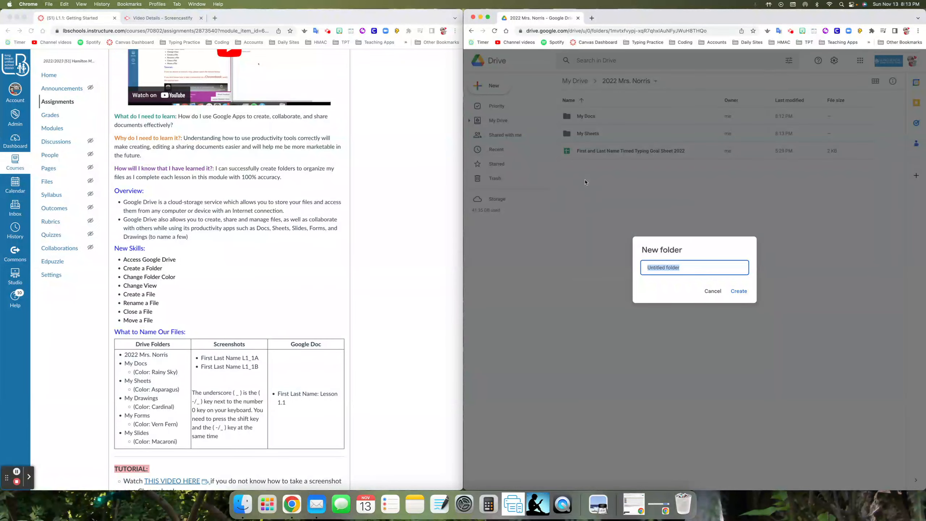
type("My Drawings")
key("Return")
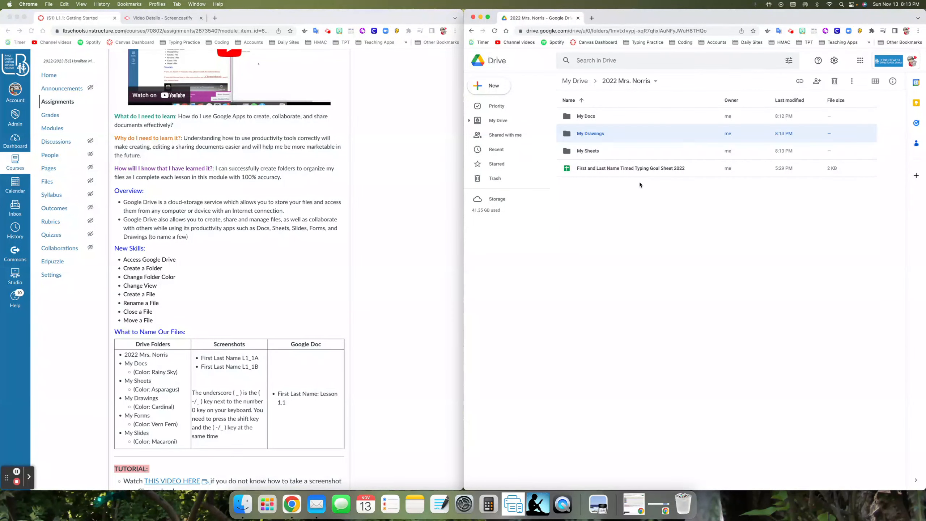
Add a folder named "My Forms" alongside the other lesson folders
right_click(618, 191)
left_click(623, 197)
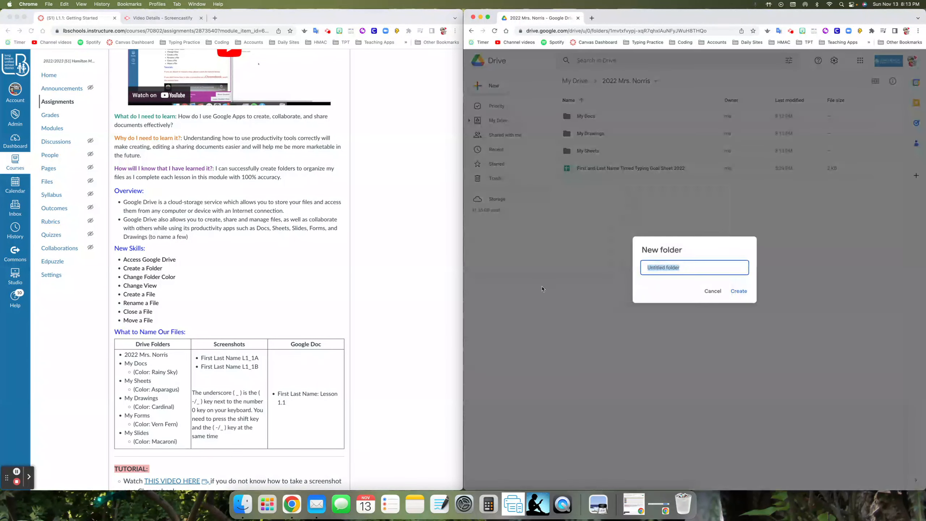
type("My Forms")
key("Return")
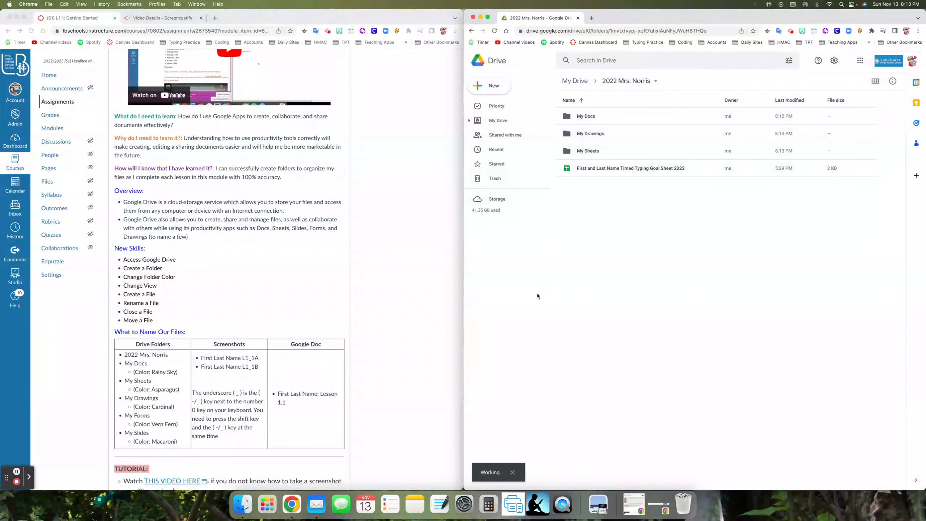
Create the last listed folder, named "My Slides", in the class folder
right_click(621, 246)
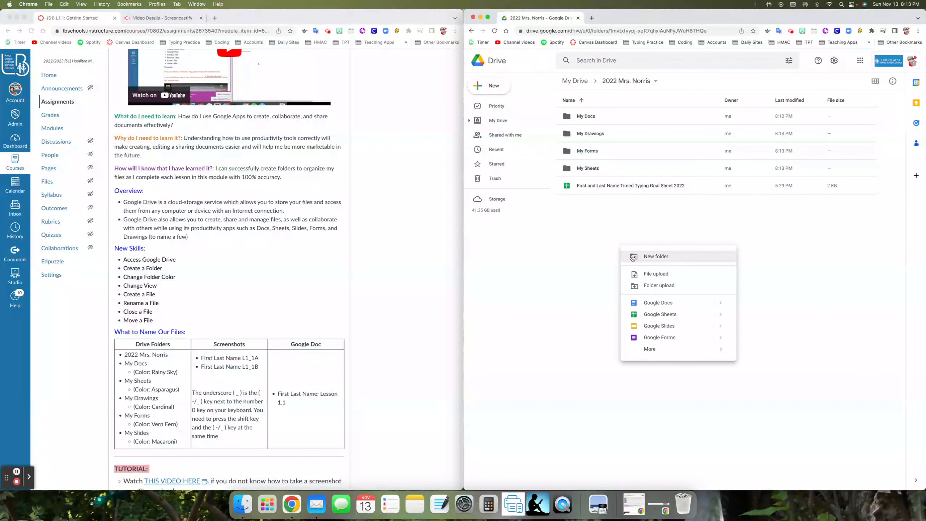
left_click(633, 257)
type("My Slides")
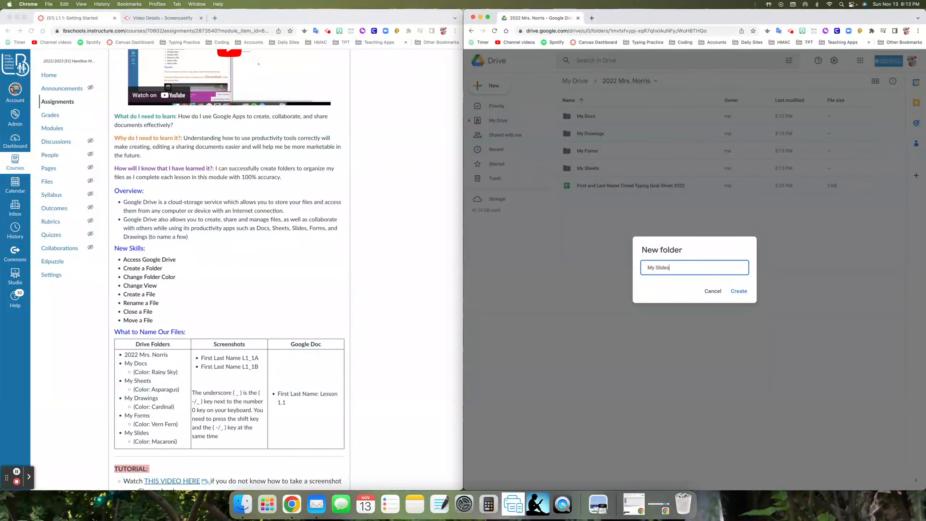
left_click(739, 291)
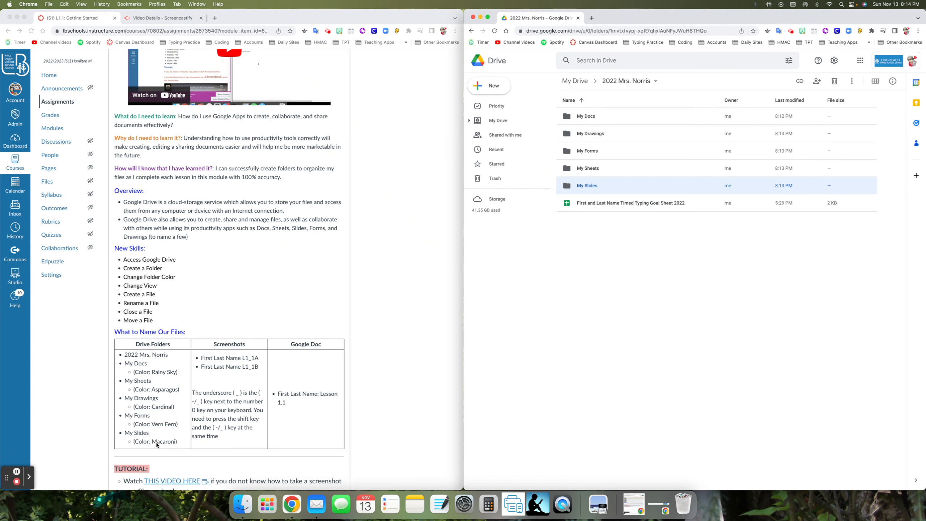
Change the color of the My Docs folder to Rainy Sky
left_click(636, 301)
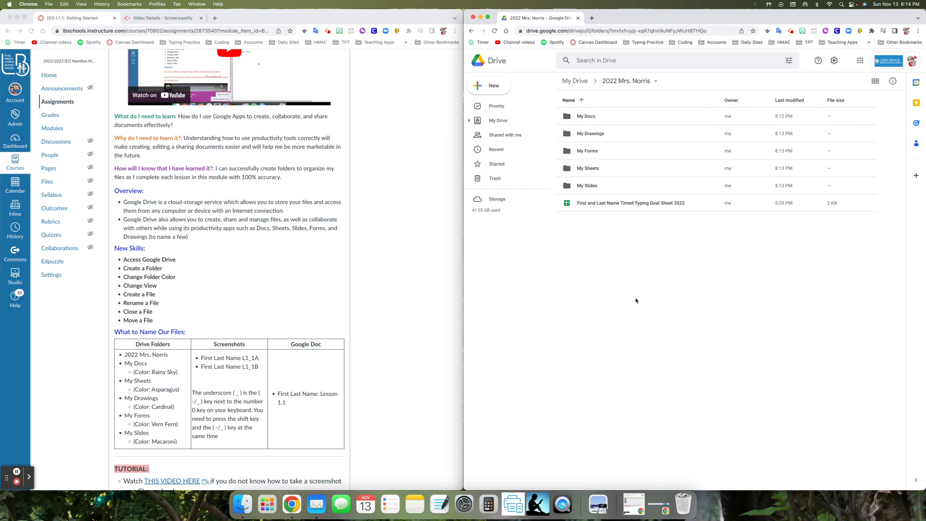
right_click(591, 116)
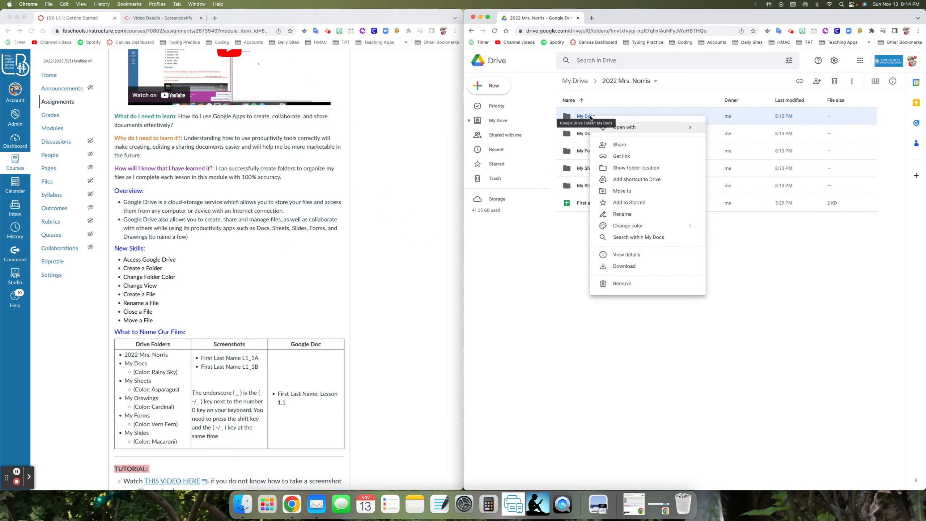
mouse_move(624, 227)
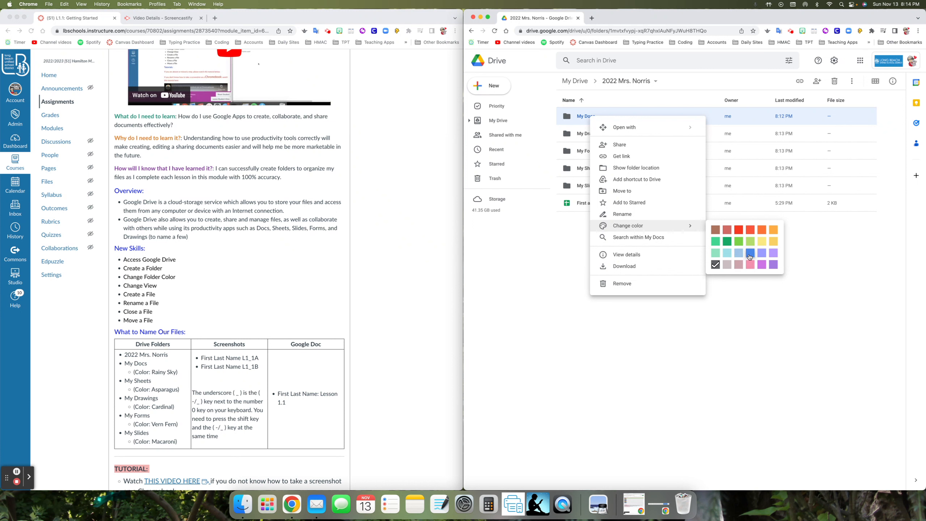
left_click(749, 253)
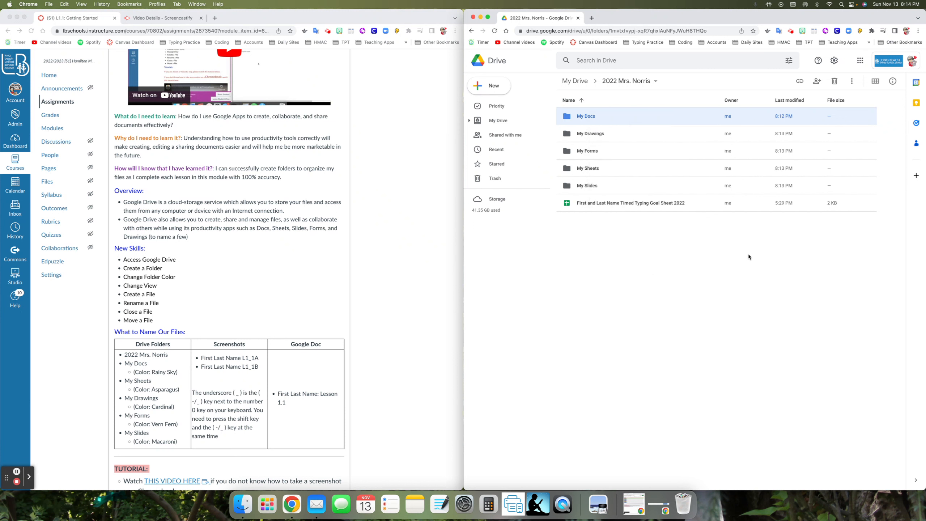
Change the color of the My Drawings folder to Cardinal
right_click(578, 137)
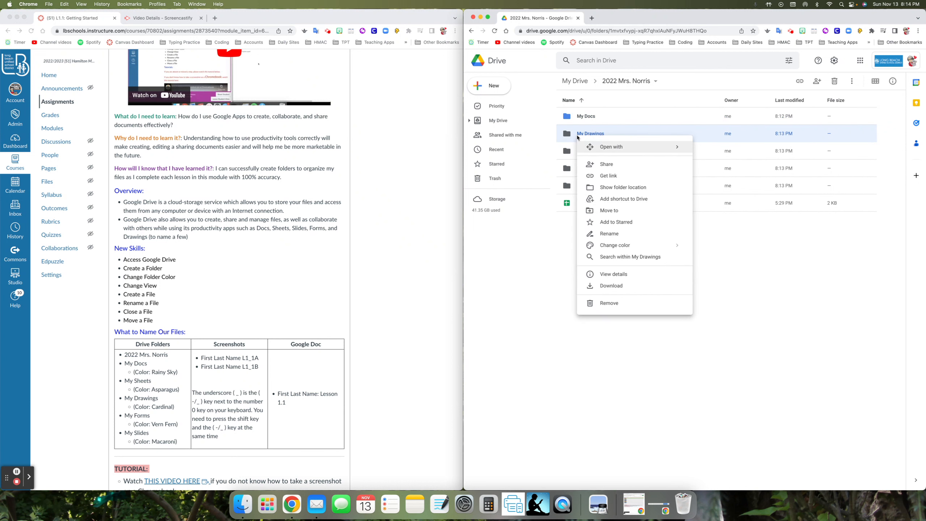
mouse_move(627, 245)
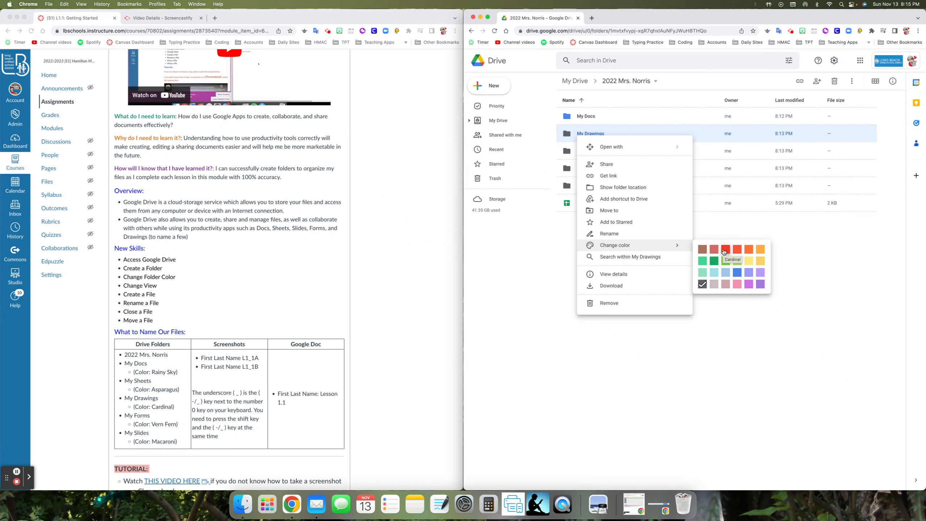
left_click(725, 252)
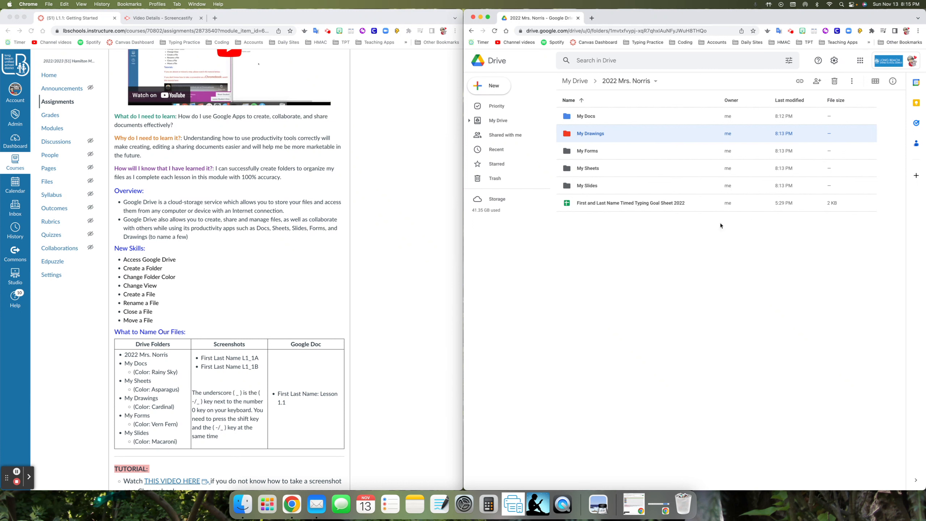
Set the My Forms folder's color to Vern Fern
right_click(587, 150)
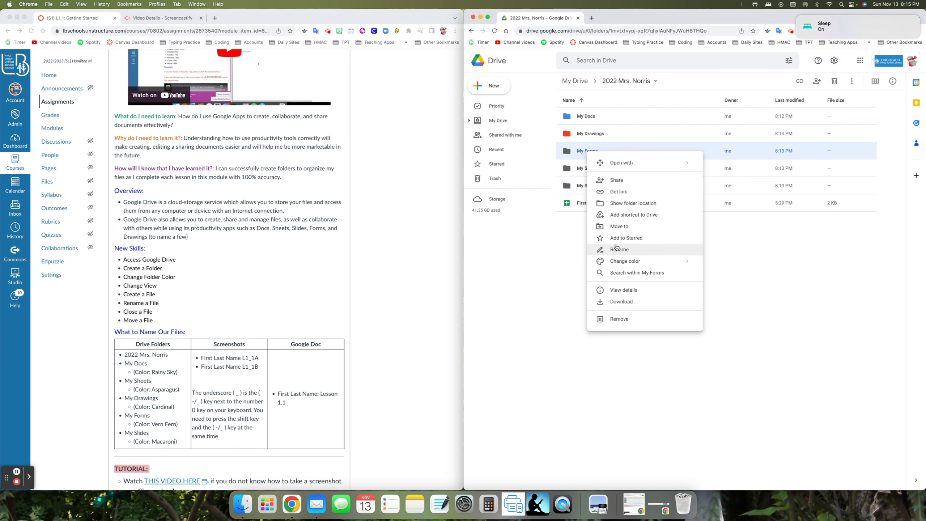
mouse_move(627, 261)
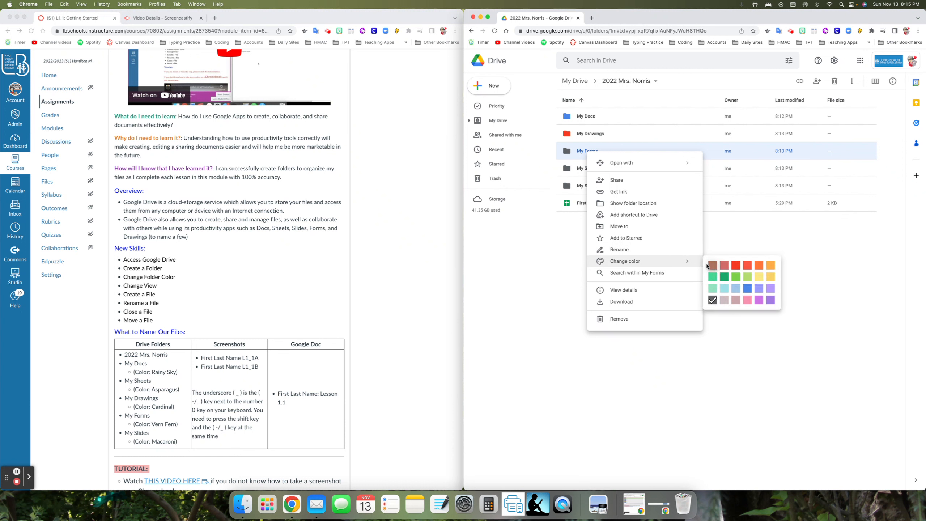
left_click(725, 277)
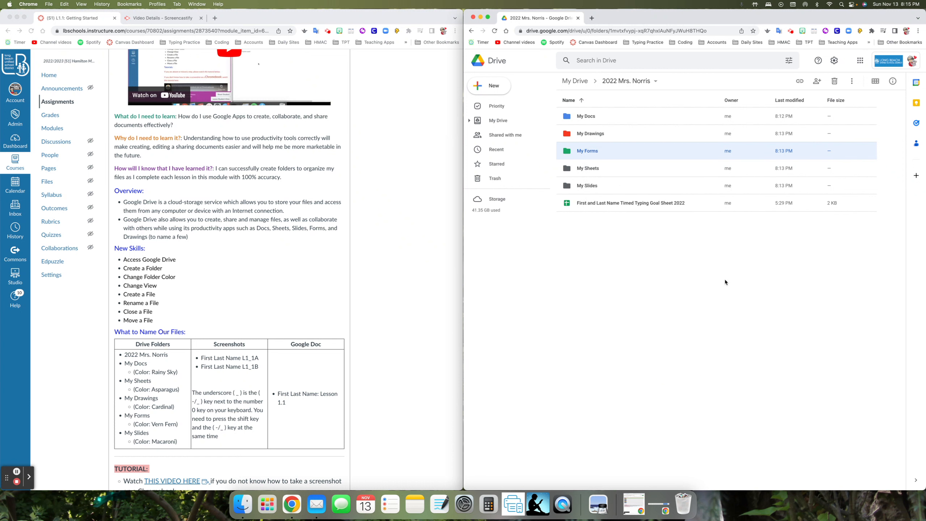
Color the My Sheets folder Asparagus, as listed in the assignment
right_click(591, 170)
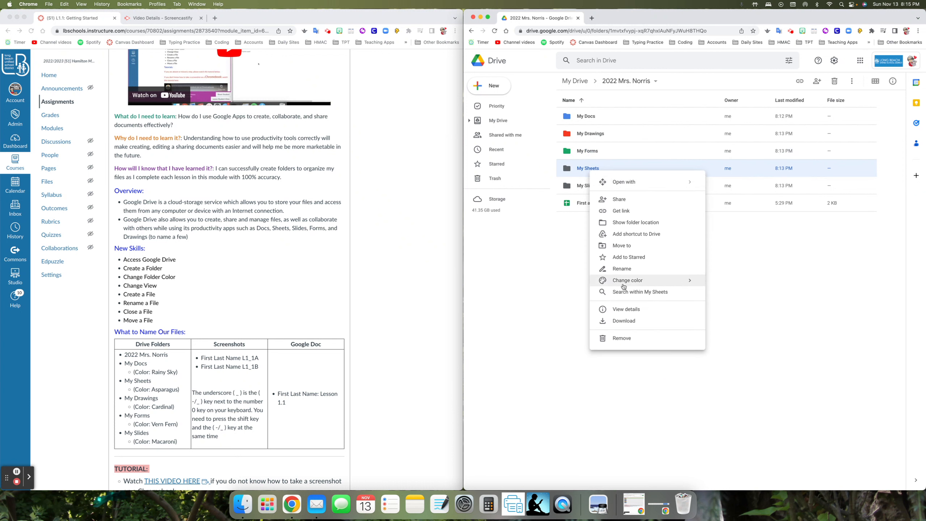
mouse_move(655, 286)
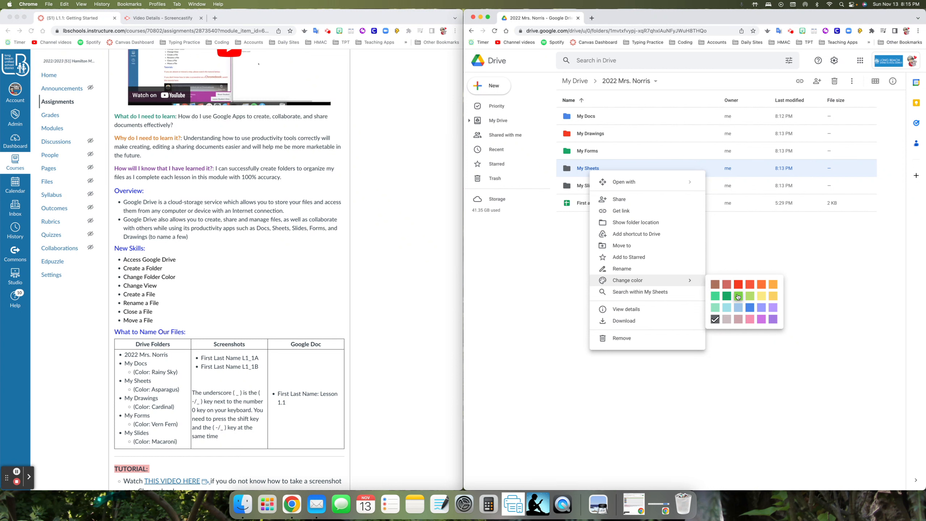
left_click(738, 297)
Give the My Slides folder the Macaroni color
right_click(570, 186)
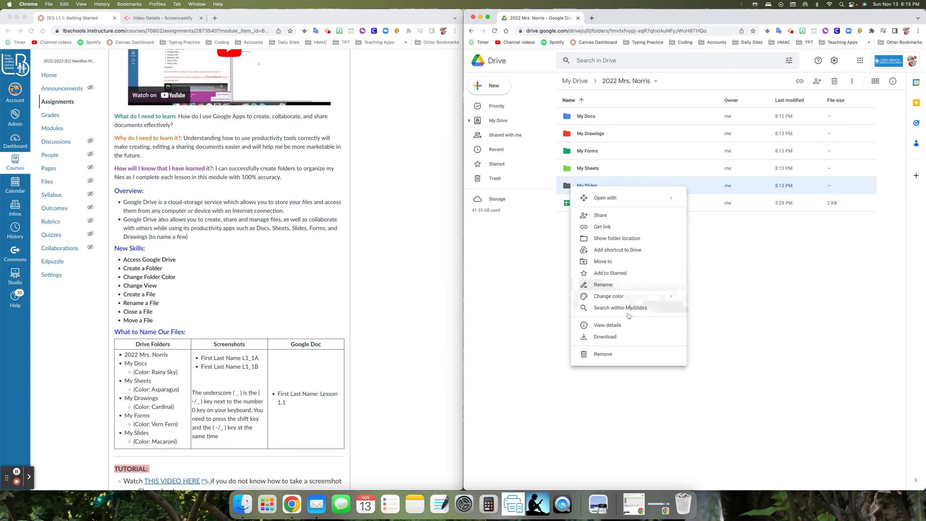
mouse_move(653, 296)
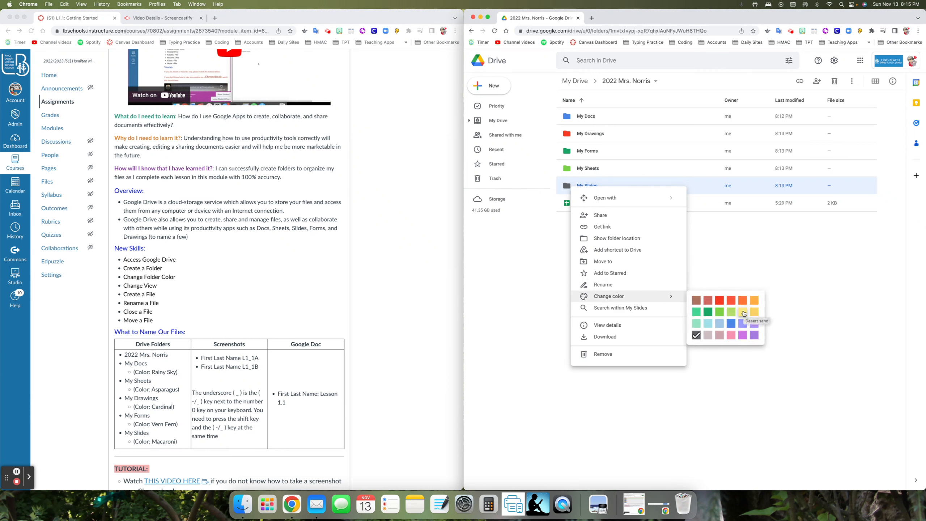
left_click(753, 313)
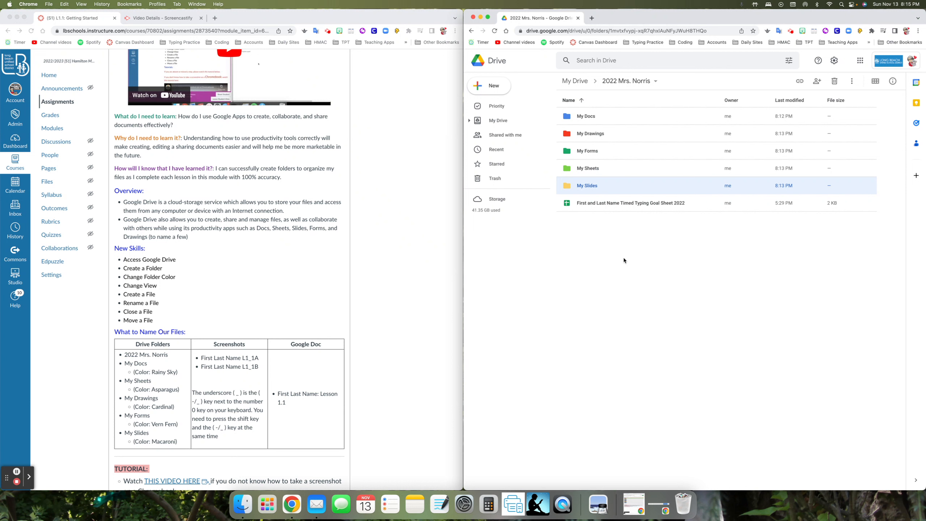
Highlight the L1_1A screenshot name in the assignment and capture a screenshot of the class folder path and its five colored subfolders
left_click(202, 364)
left_click_drag(201, 358, 259, 359)
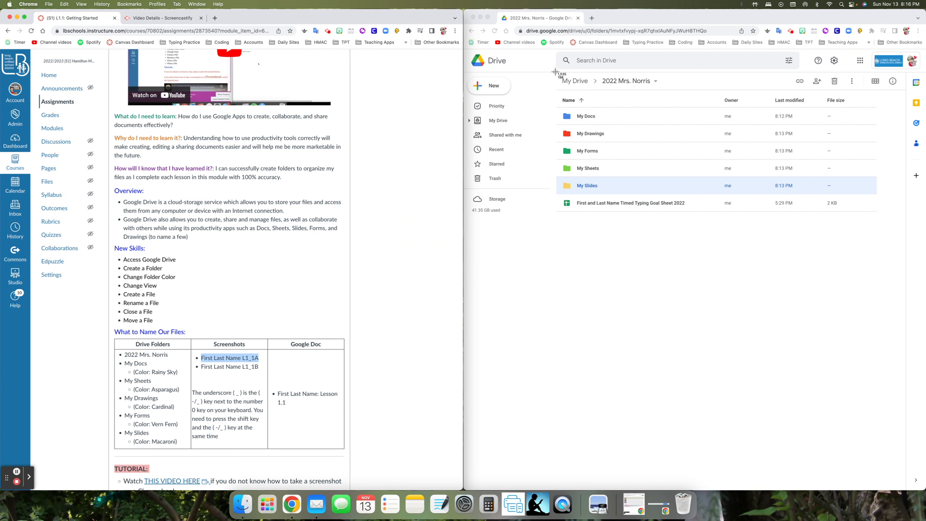
left_click_drag(555, 72, 685, 195)
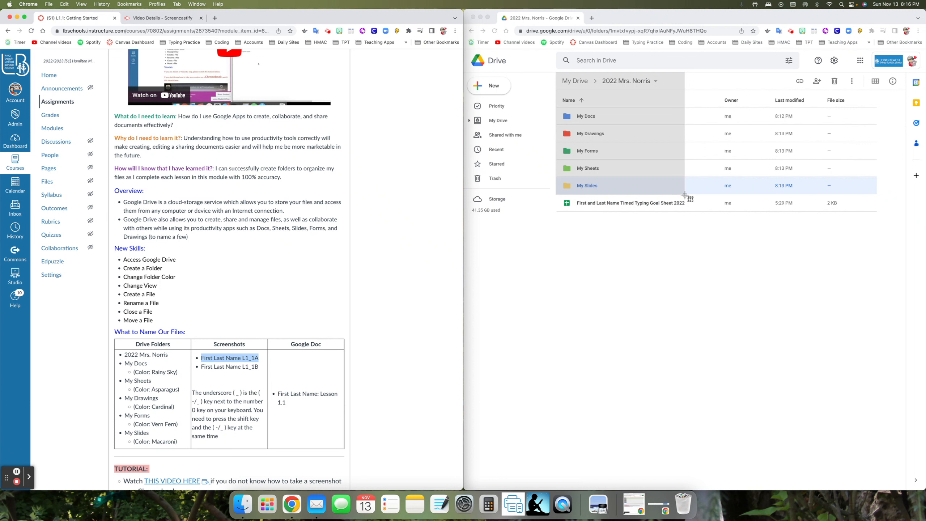
left_click_drag(684, 195, 685, 195)
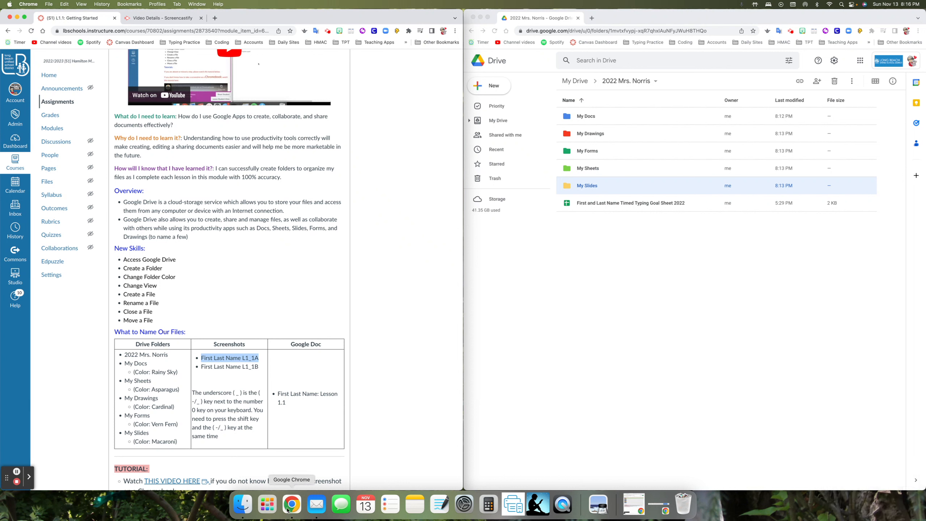
Switch to Finder and preview the new folder screenshot in the Desktop folder using column view
left_click(244, 507)
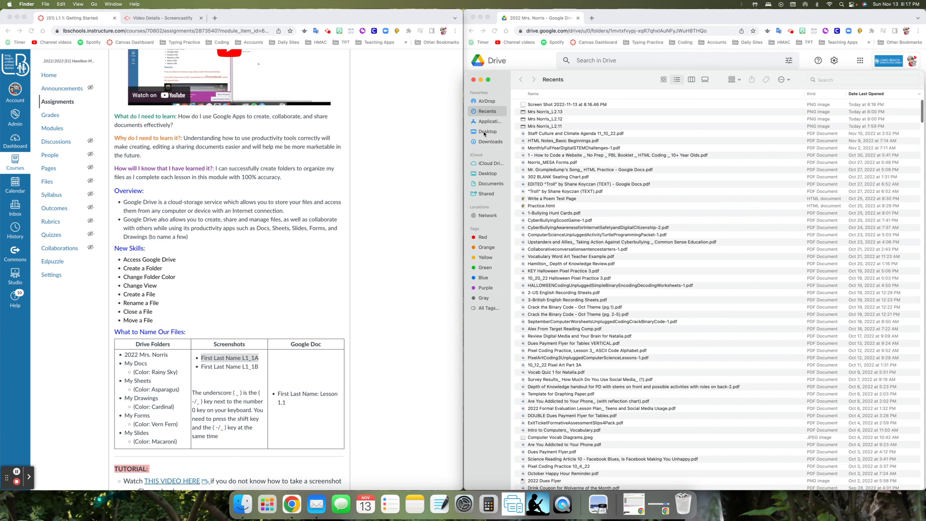
left_click(495, 134)
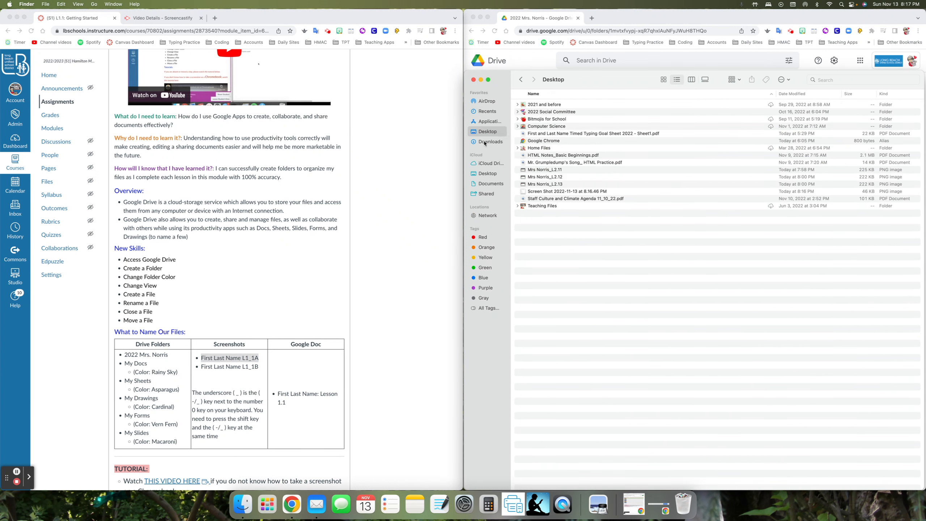
left_click(486, 142)
left_click(485, 134)
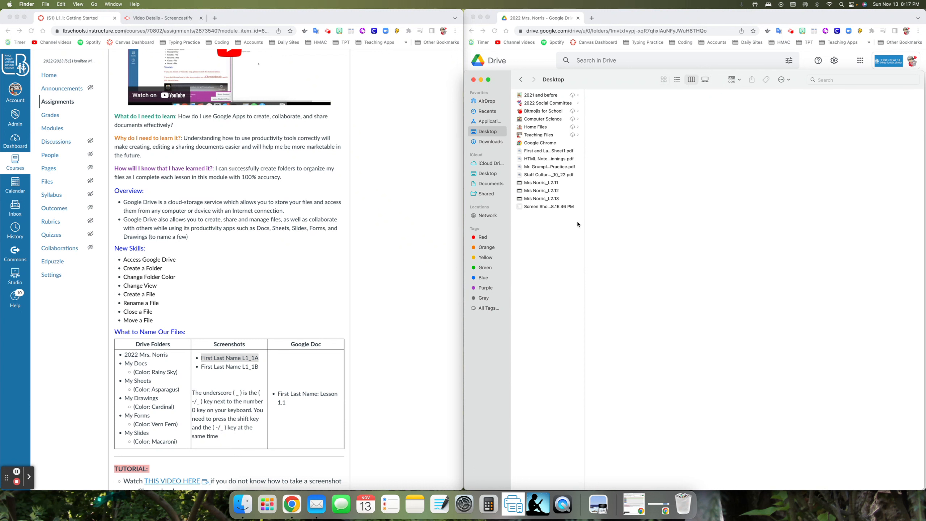
left_click(557, 208)
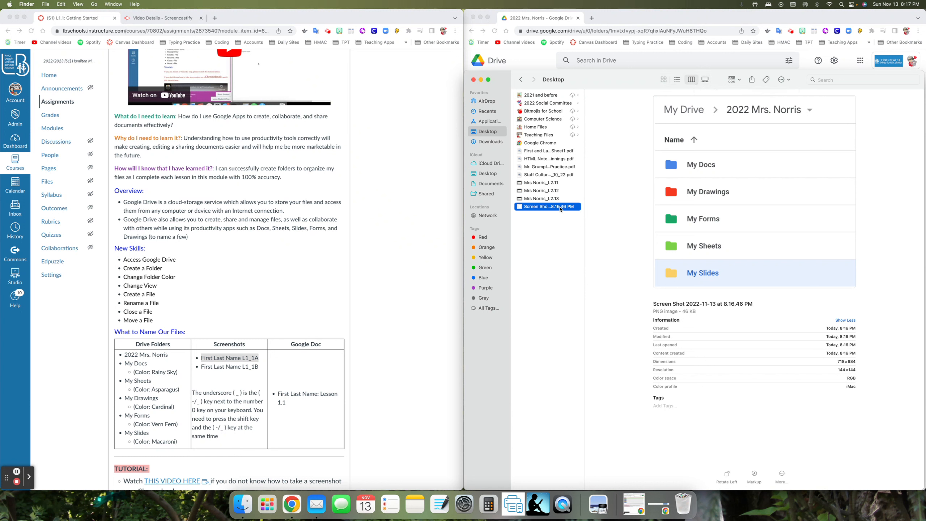
key("Up")
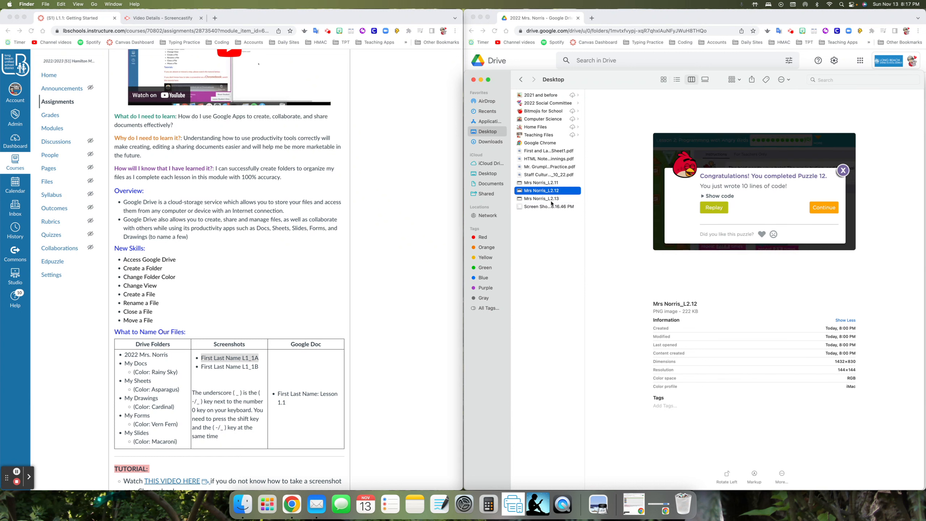
key("Down")
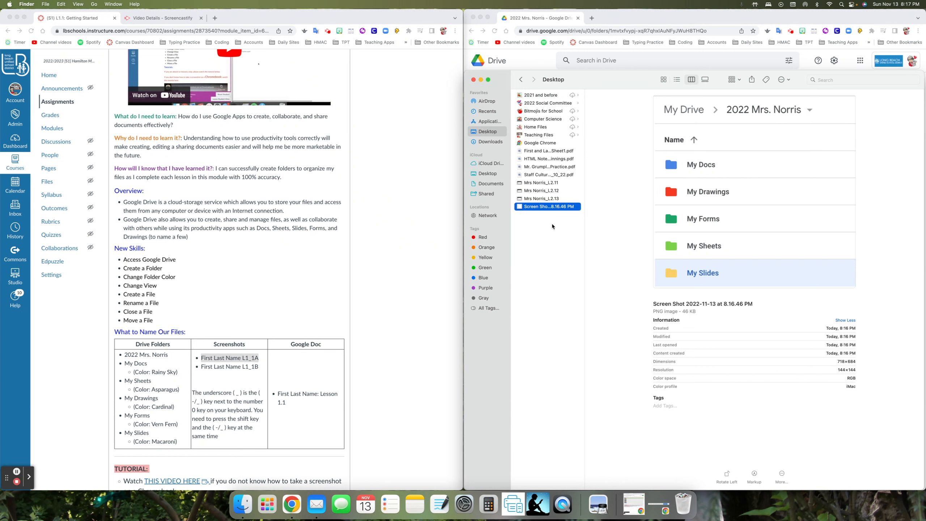
Rename the screenshot to the teacher's name followed by "L1_1A" and close the Finder window
left_click(542, 207)
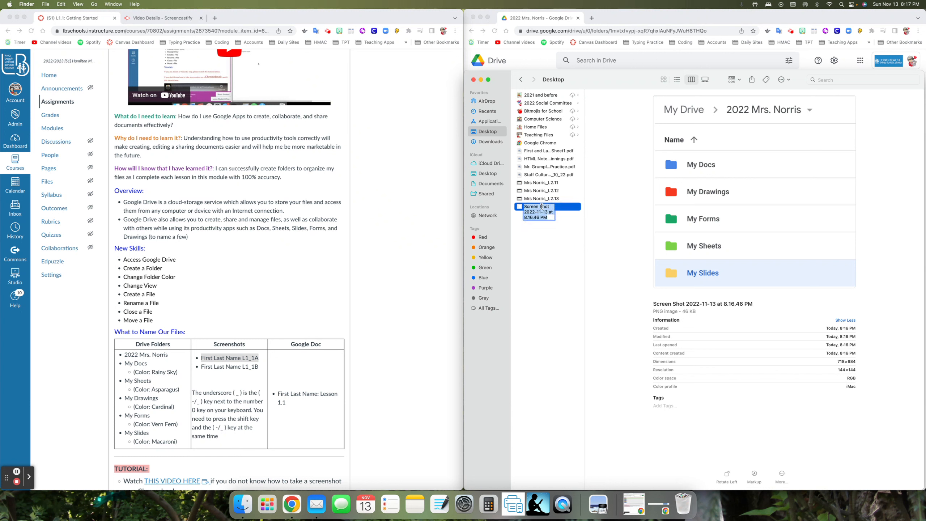
type("Mrs")
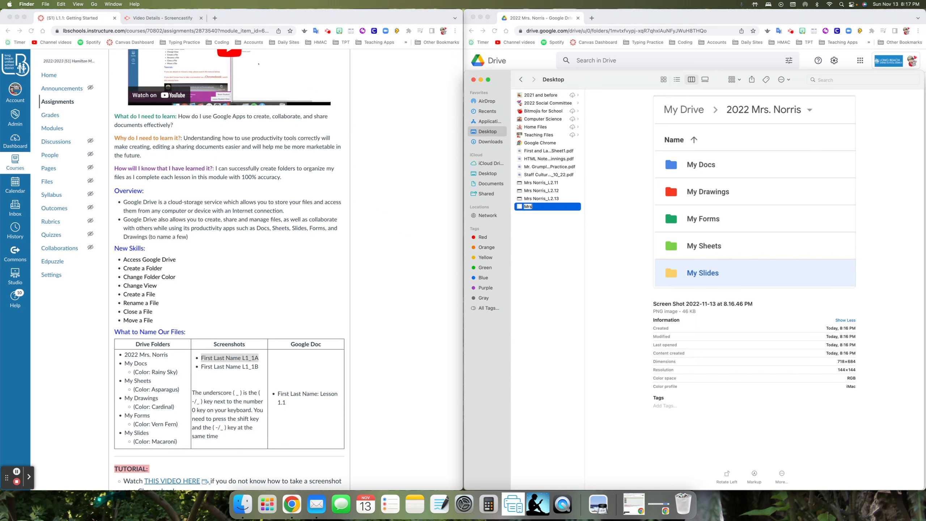
type(" Norris L1_1A")
key("Return")
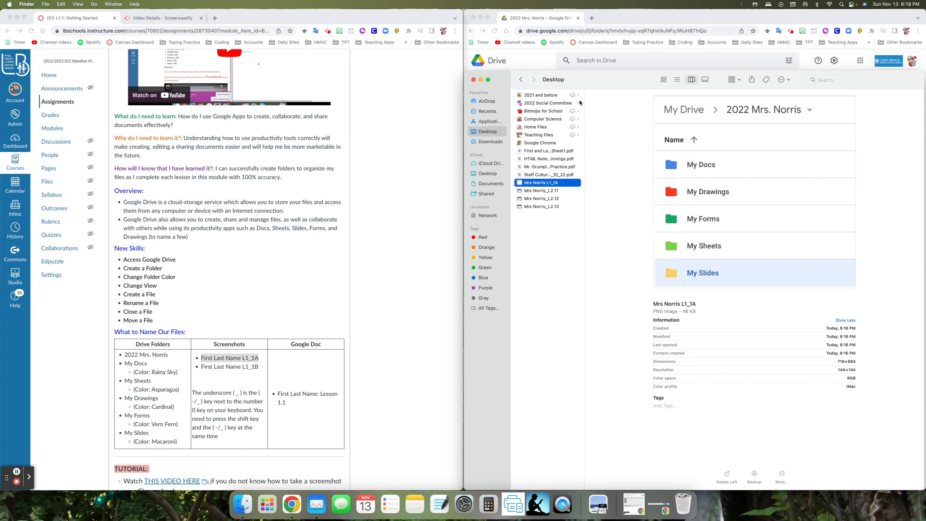
left_click(473, 80)
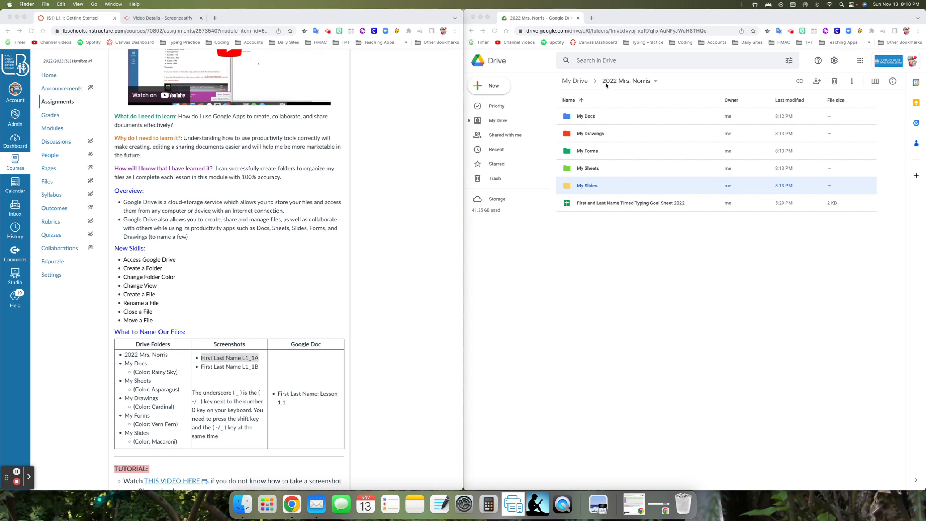
Create a blank Google Docs document inside the class folder
left_click(490, 93)
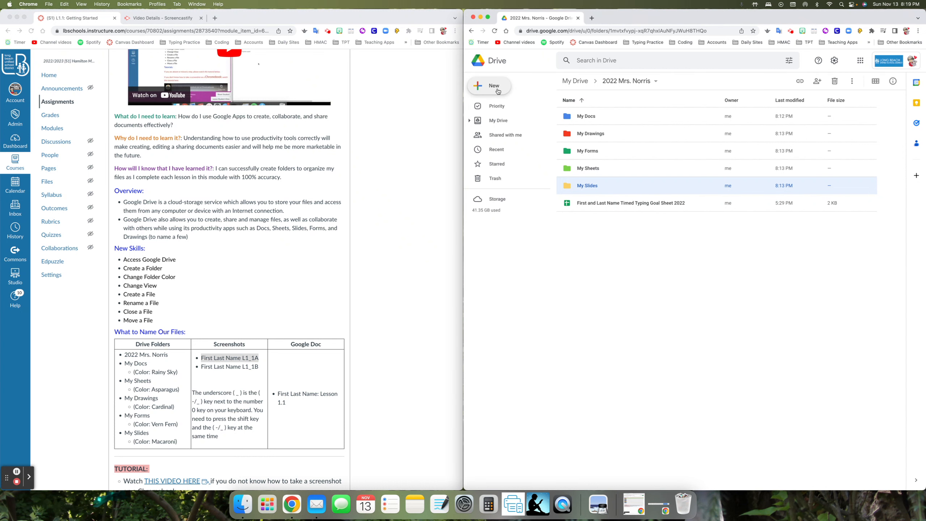
left_click(498, 91)
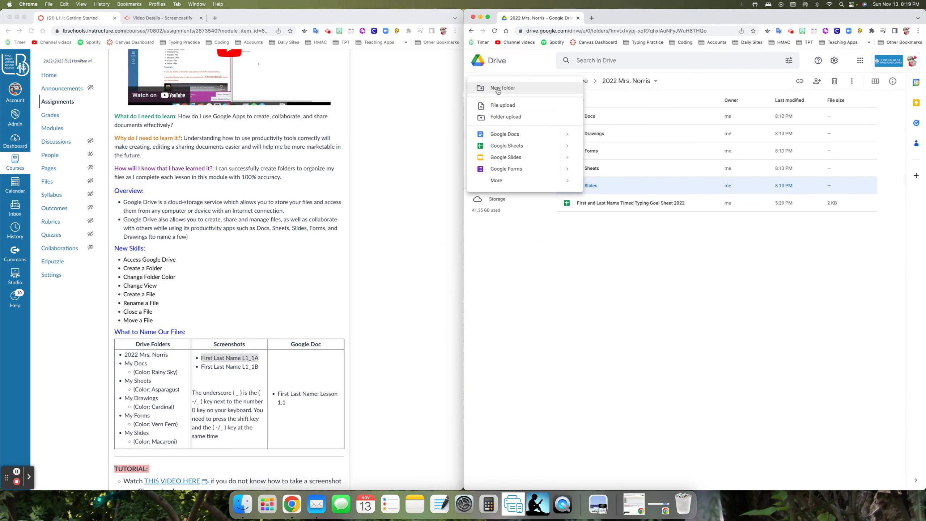
left_click(504, 134)
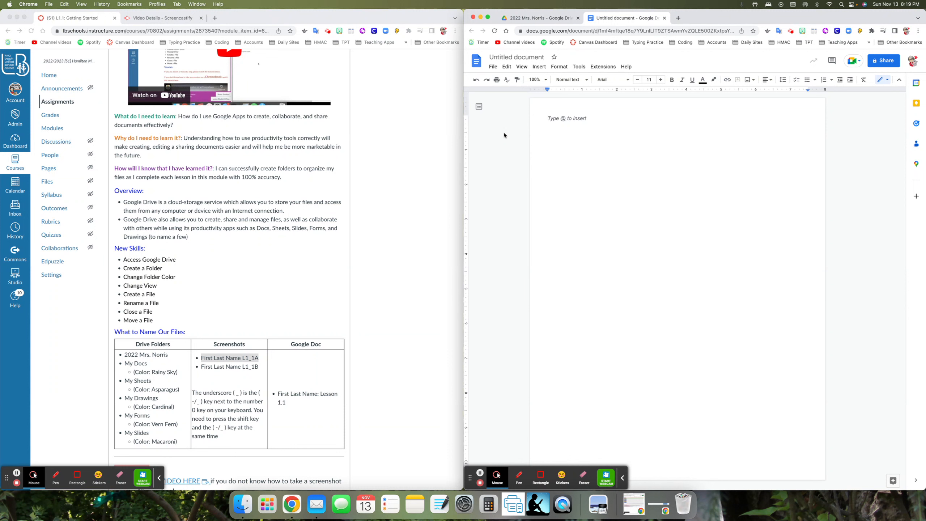
Title the document with the teacher's name followed by ": Lesson 1.1", following the assignment's Google Doc naming format
double_click(512, 57)
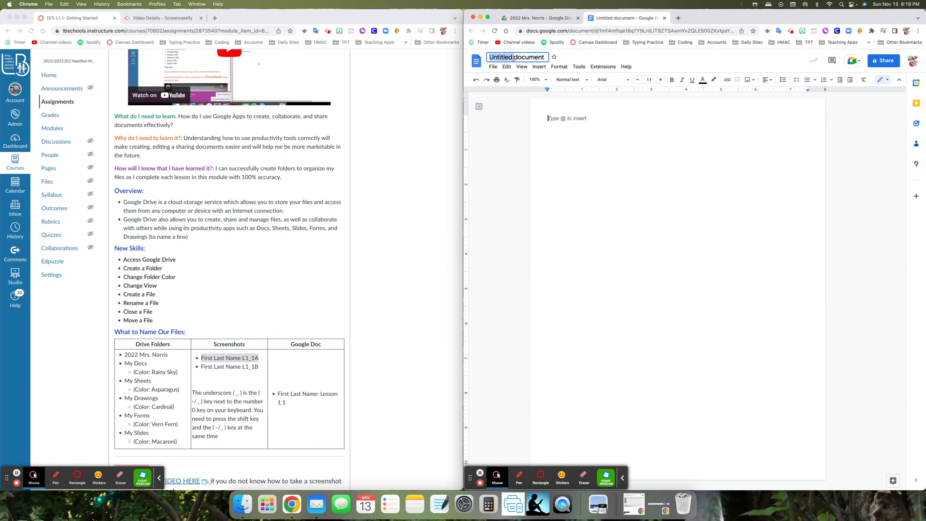
left_click(280, 397)
left_click_drag(278, 396, 286, 404)
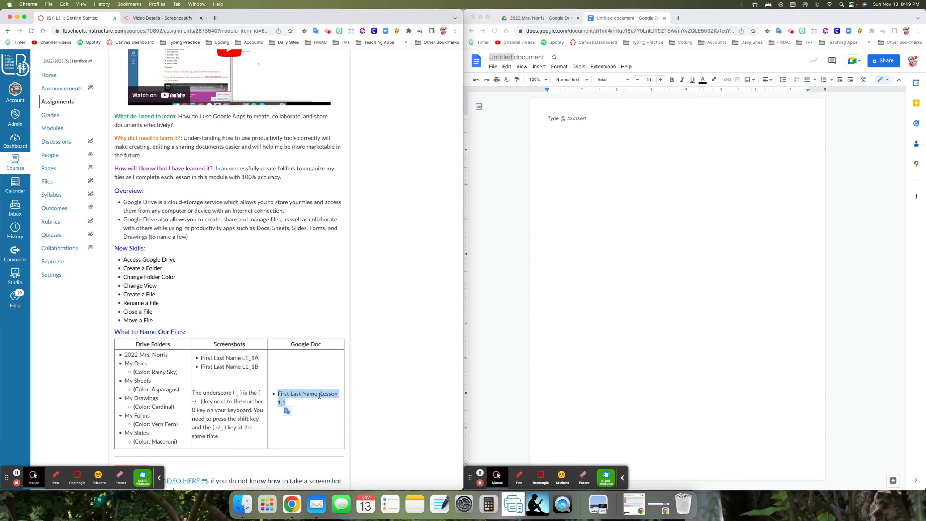
left_click(510, 57)
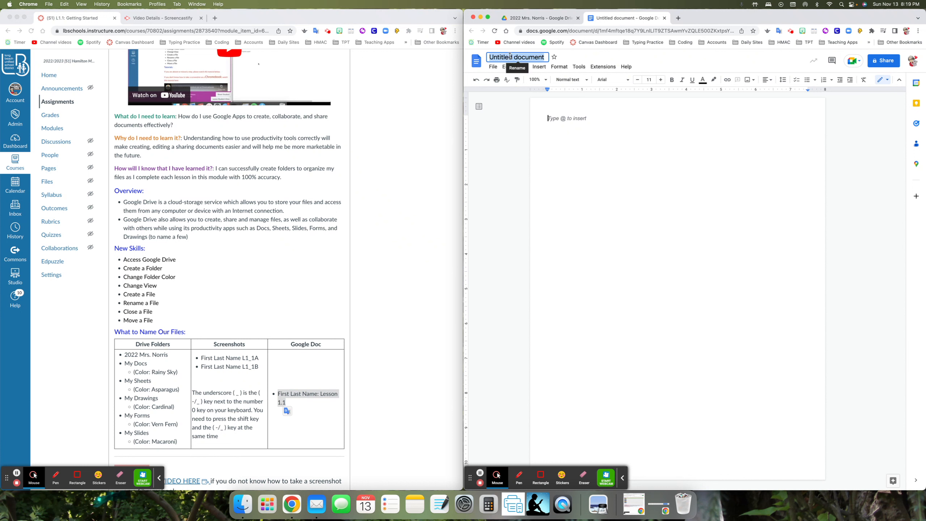
type("Mrs. Norris")
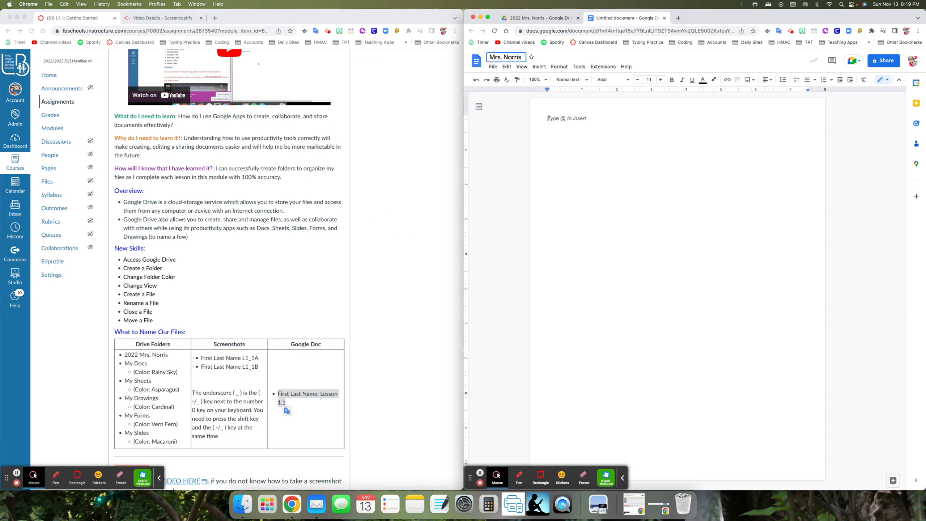
type("  Lesson 1.1")
key("Return")
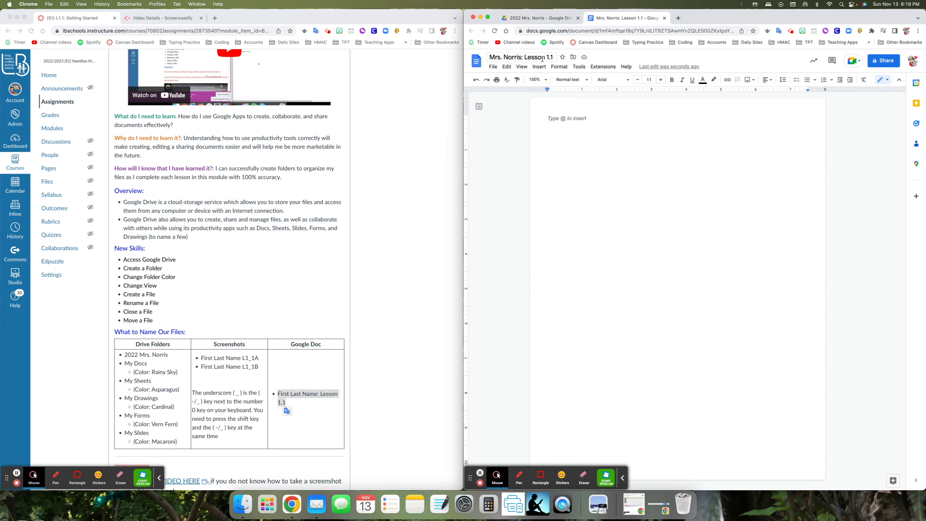
Enter "Getting Started with Google Drive" in the document body and close the document
left_click(392, 358)
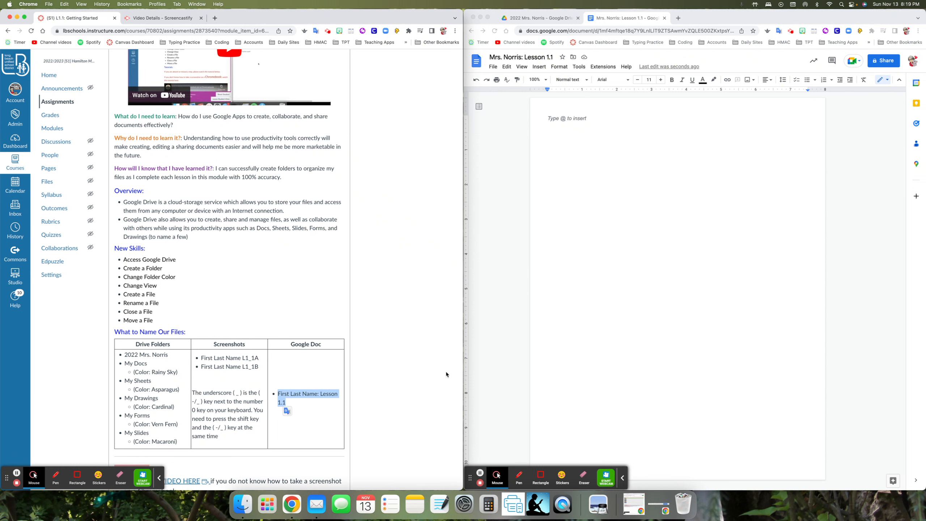
left_click(563, 120)
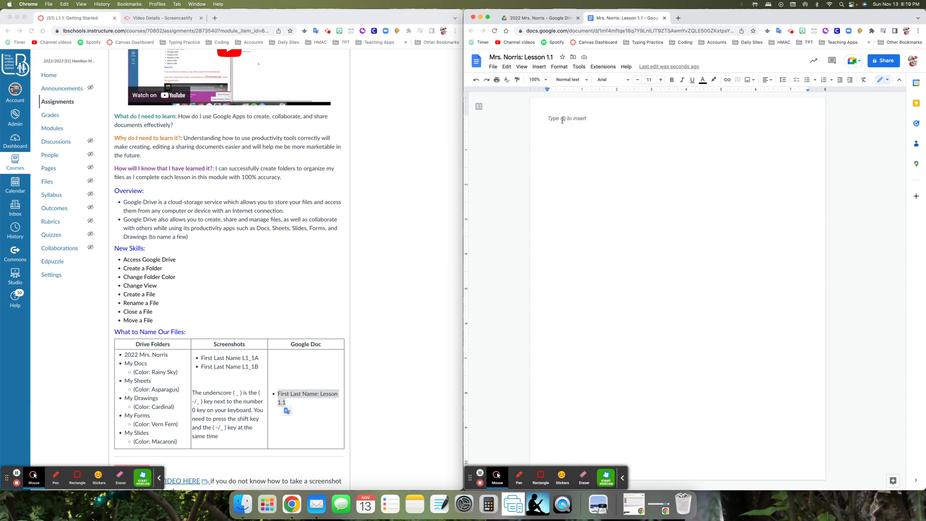
type("Getting Started with Good")
key("BackSpace")
type("gle Drive")
left_click(665, 18)
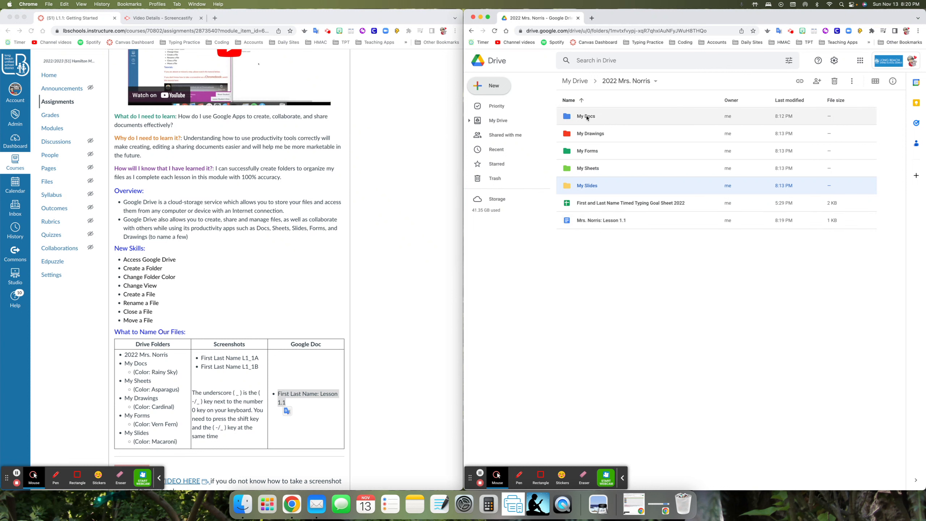
Move the Lesson 1.1 Google Doc from the class folder into the My Docs folder
left_click(598, 286)
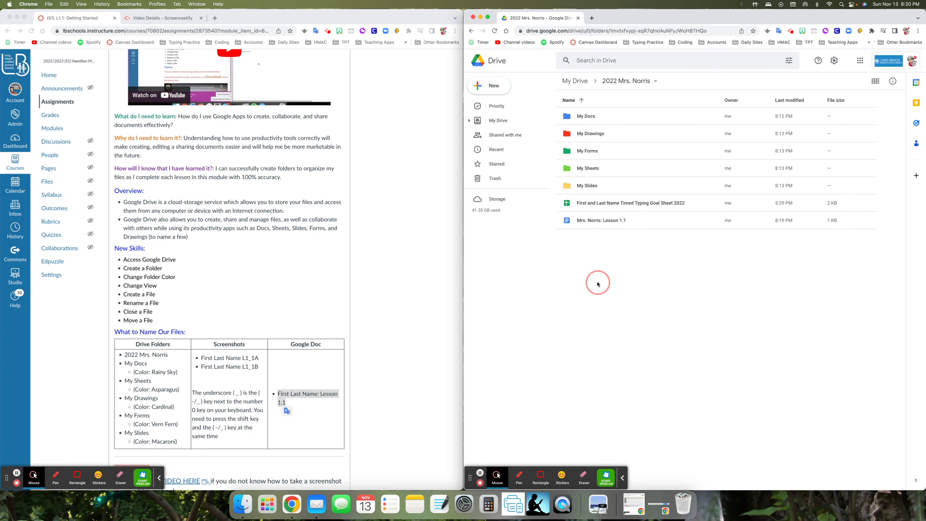
left_click(582, 221)
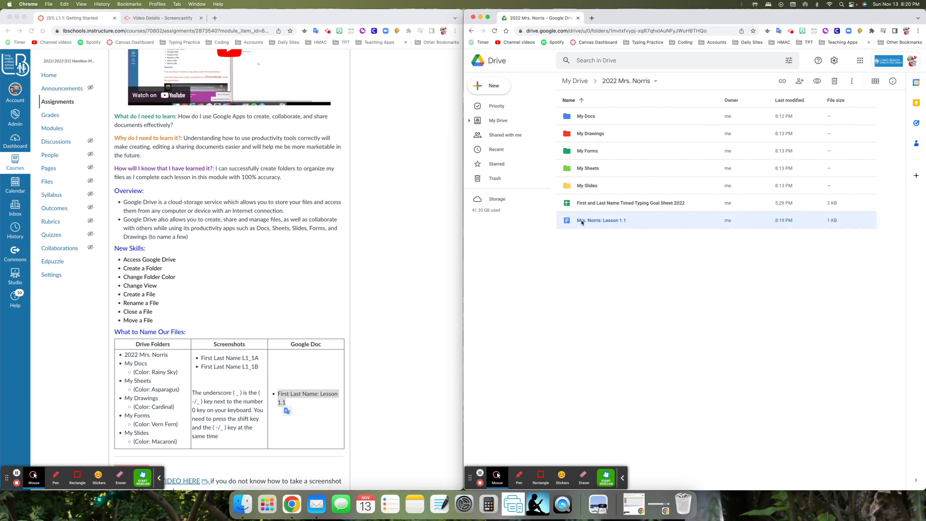
mouse_move(567, 222)
left_mouse_down()
mouse_move(585, 226)
mouse_move(615, 118)
mouse_move(582, 221)
left_mouse_up()
left_click(576, 276)
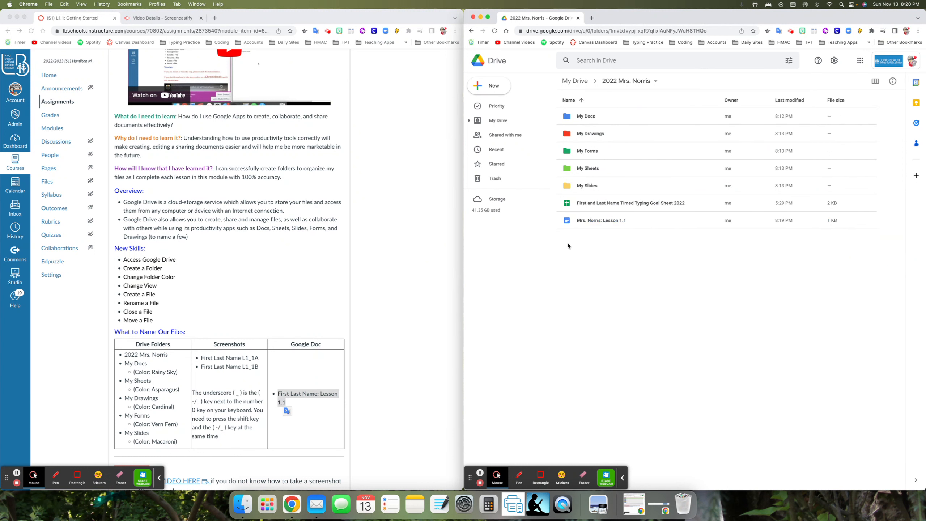
left_click(564, 221)
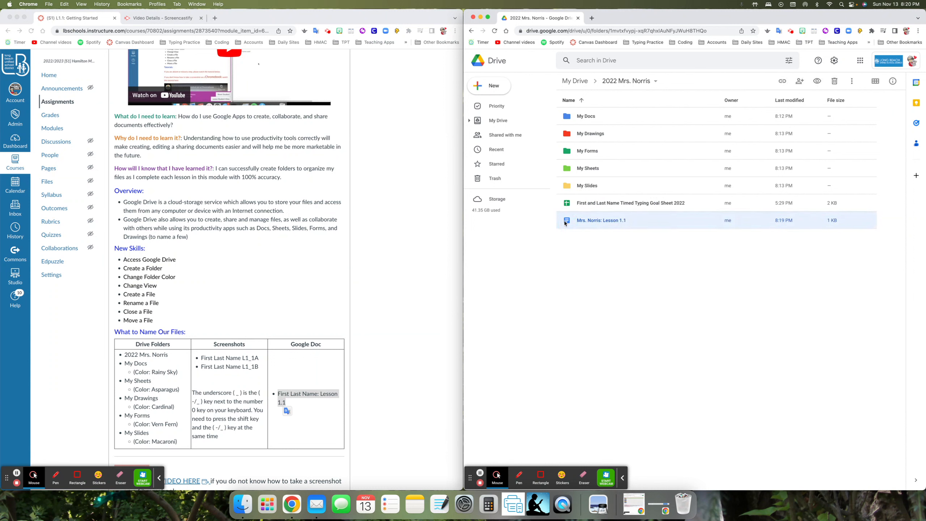
left_click_drag(564, 220, 626, 118)
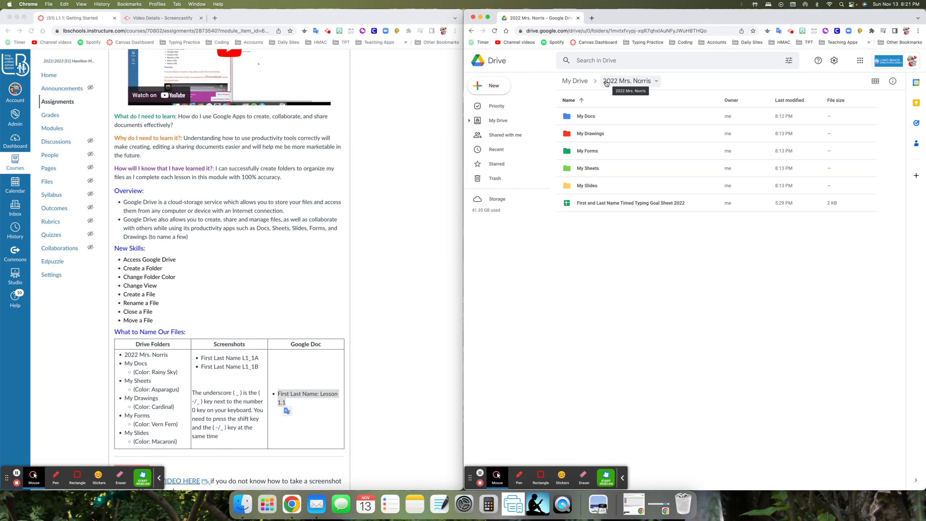
Open the My Docs folder and capture a screenshot of the area showing its folder path and the Lesson 1.1 document
left_click(593, 117)
double_click(593, 117)
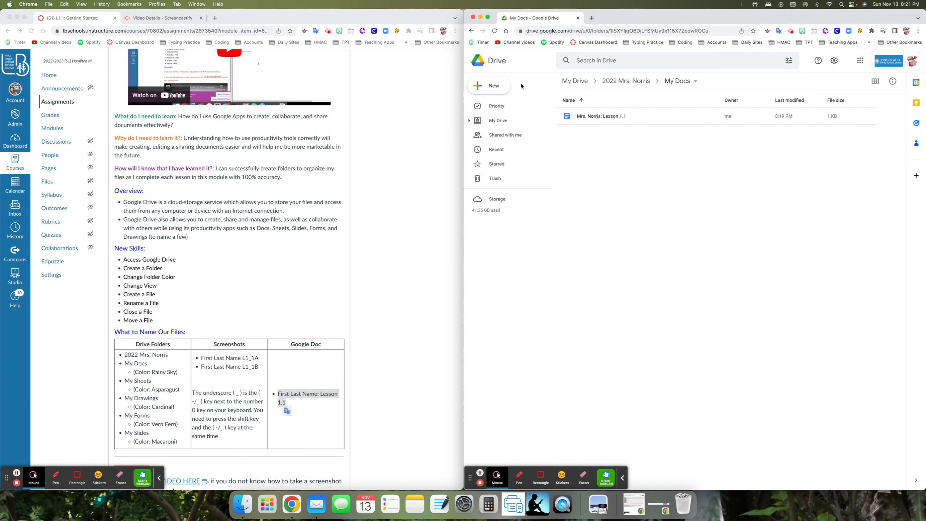
key("Tab")
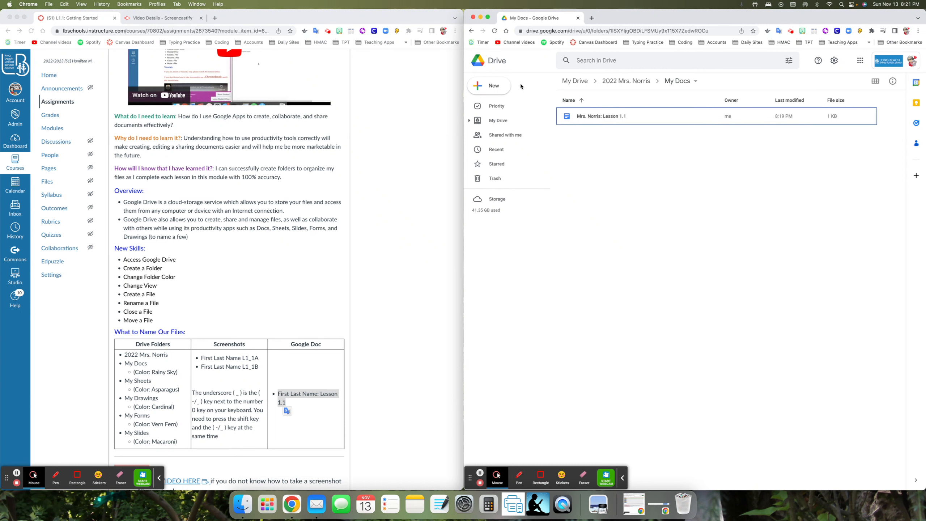
key("super+shift+4")
left_click_drag(552, 73, 707, 129)
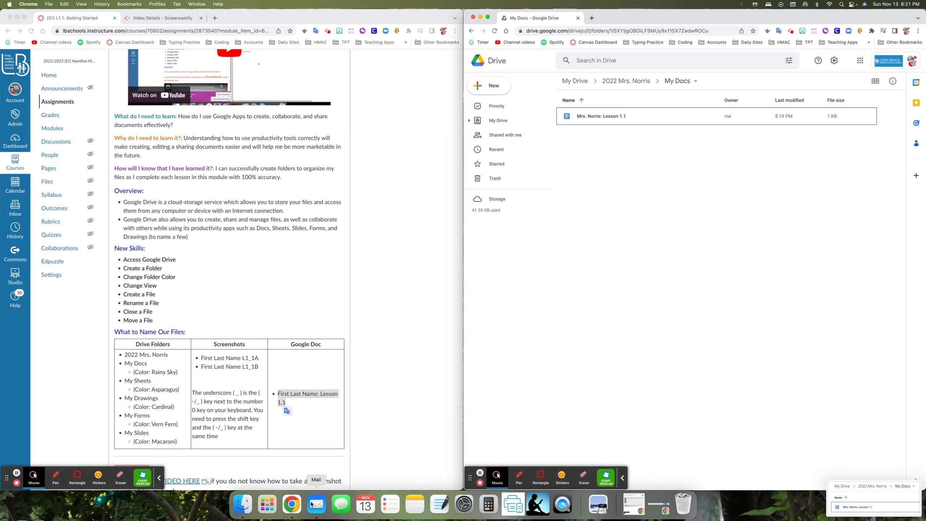
Switch to Finder and show the contents of the Desktop folder
left_click(243, 505)
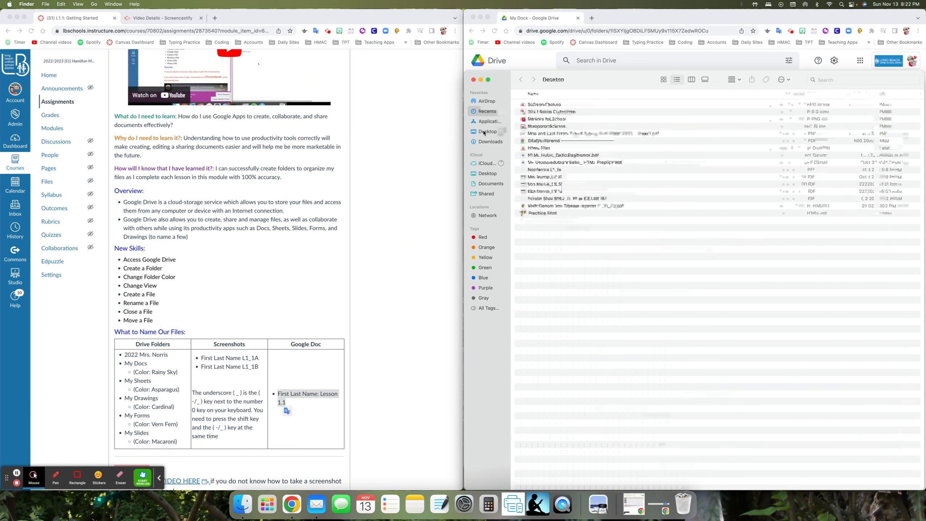
left_click(484, 131)
left_click(486, 142)
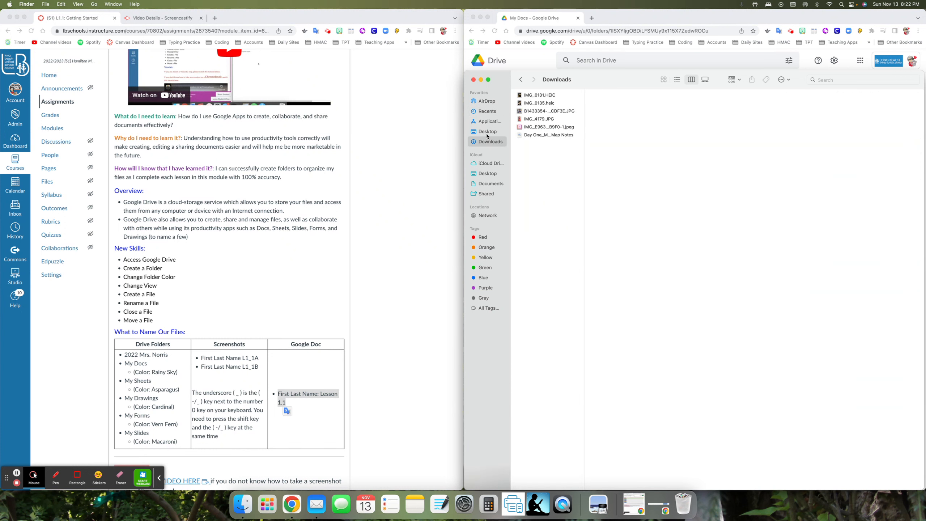
left_click(487, 132)
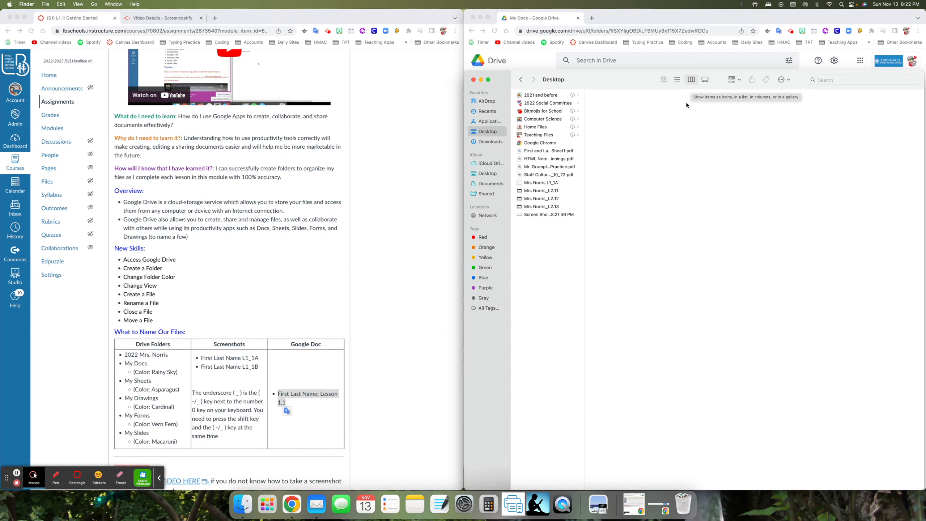
Rename the new screenshot to the teacher's name followed by "L1_1B", close the Finder window and return to the Canvas assignment page
left_click(560, 217)
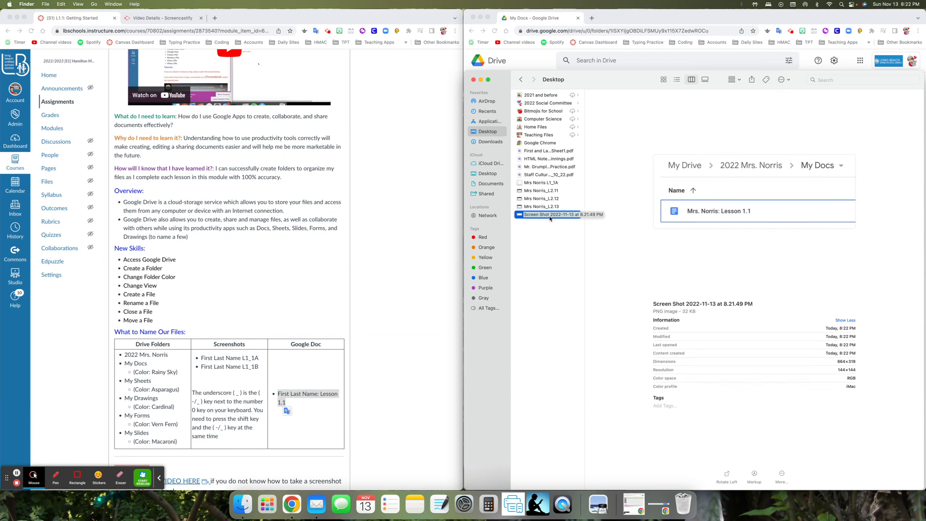
left_click(553, 215)
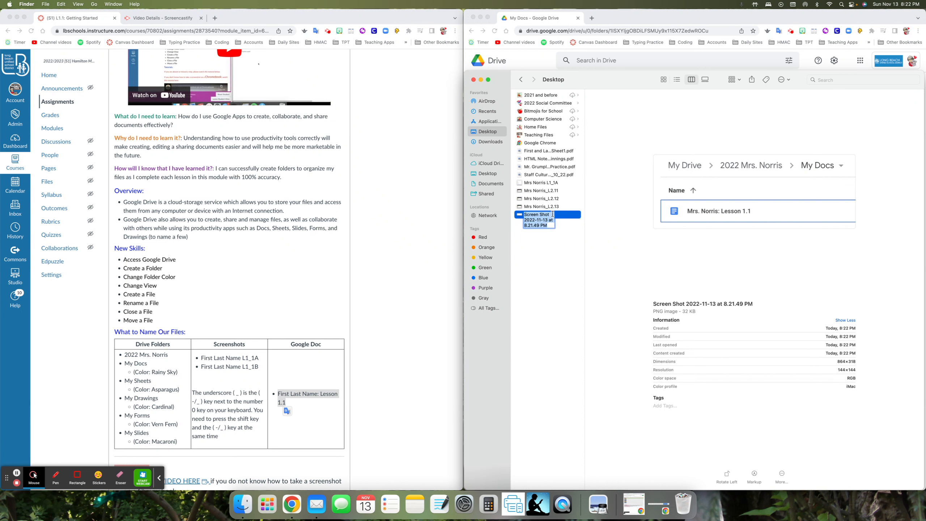
type("Mrs Norri")
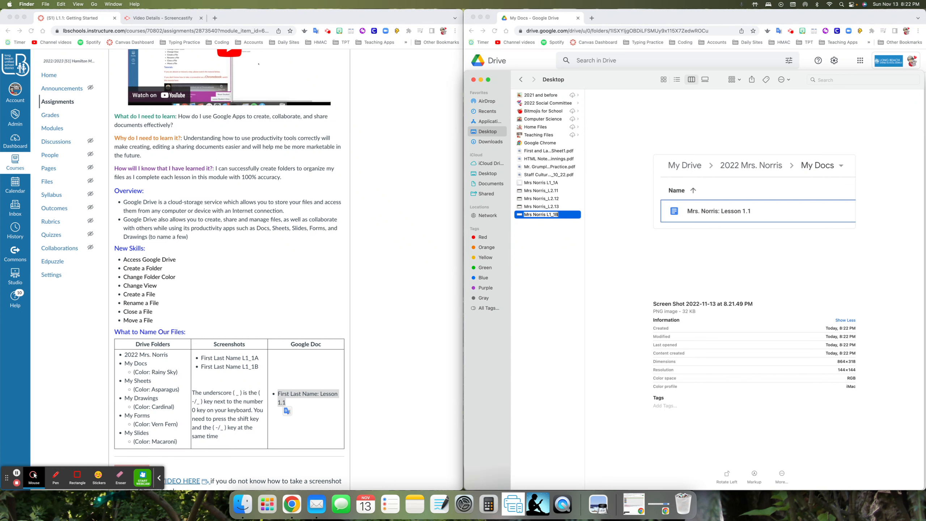
type("s L1_1B")
key("Return")
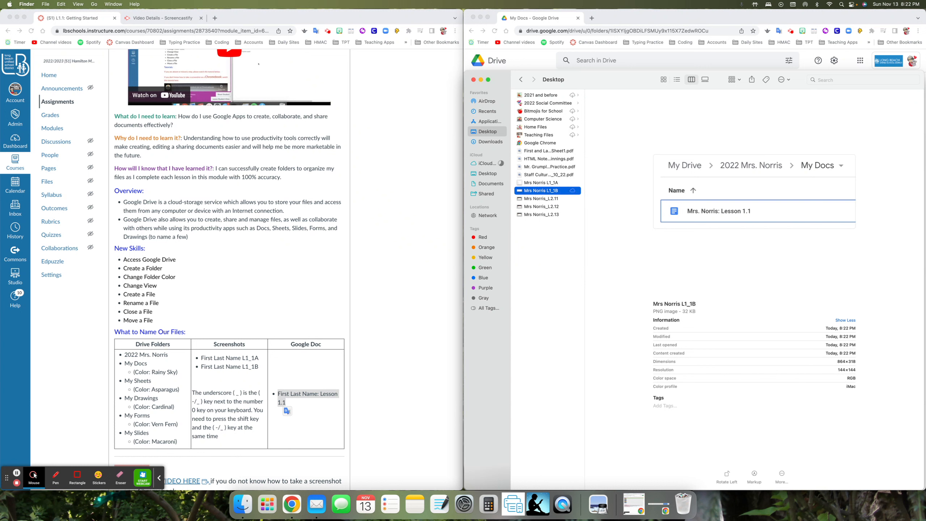
left_click(459, 329)
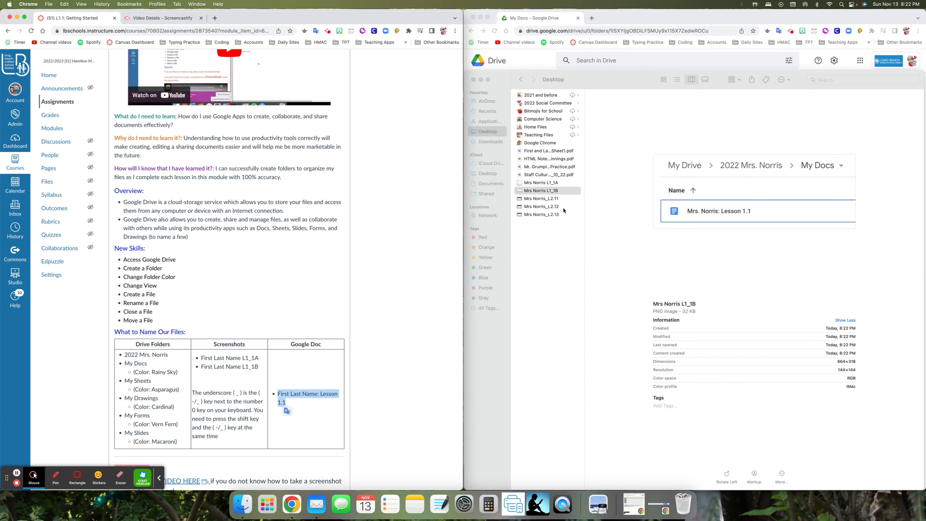
left_click(473, 80)
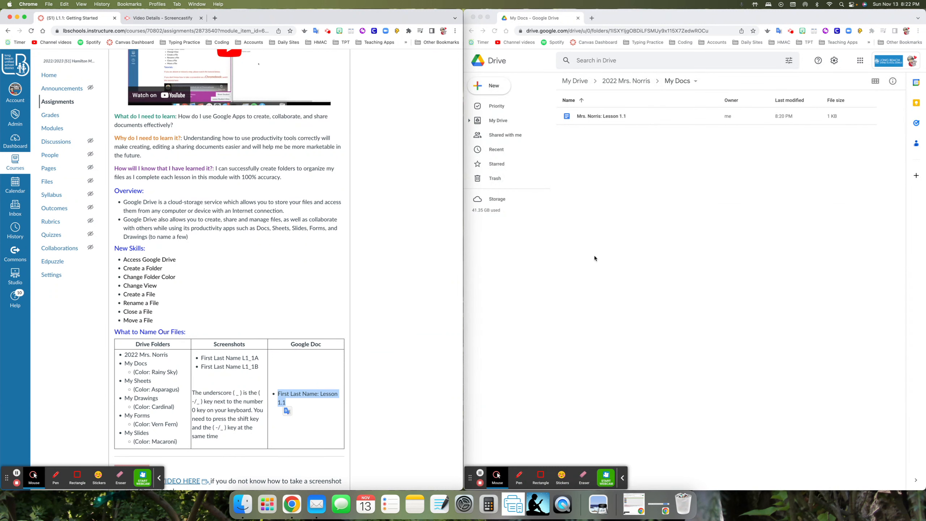
left_click(331, 320)
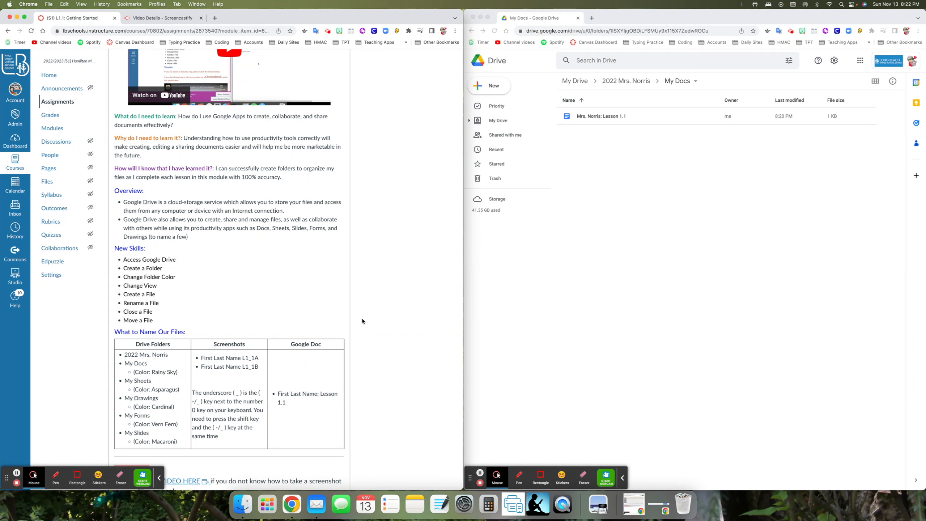